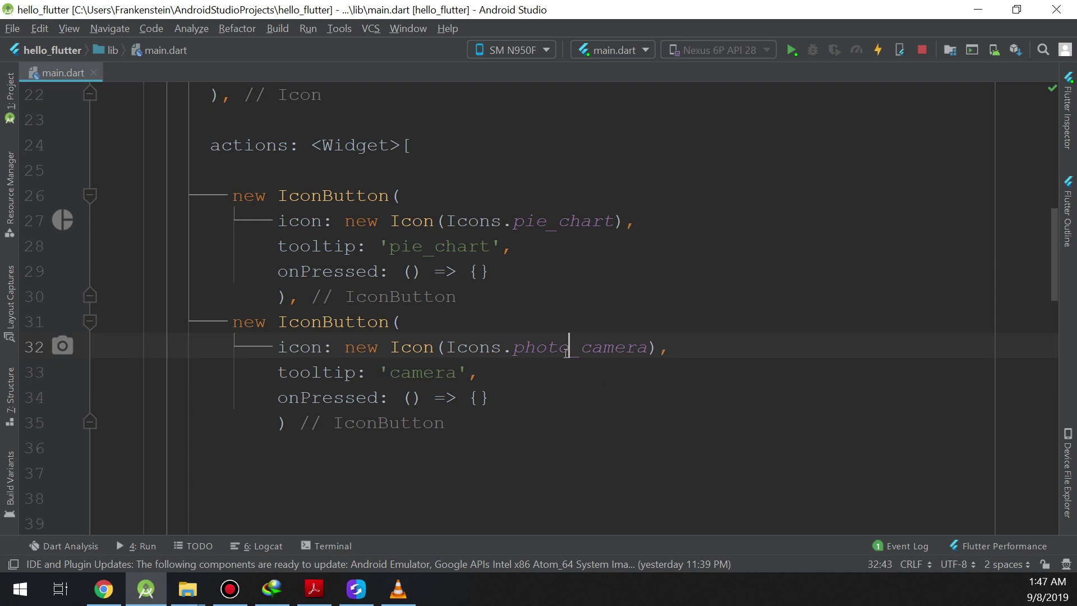
pyautogui.scroll(-2, 646, 436)
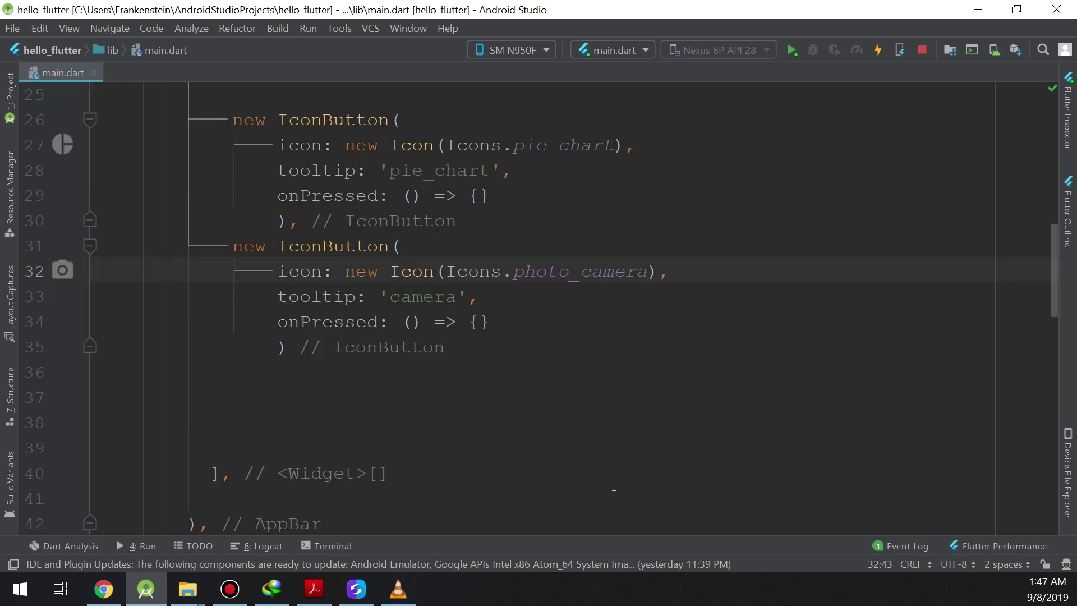
# Step: Delete the extra blank lines after the camera IconButton and above the AppBar closing
pyautogui.click(376, 356)
pyautogui.press('BackSpace')
pyautogui.press('BackSpace')
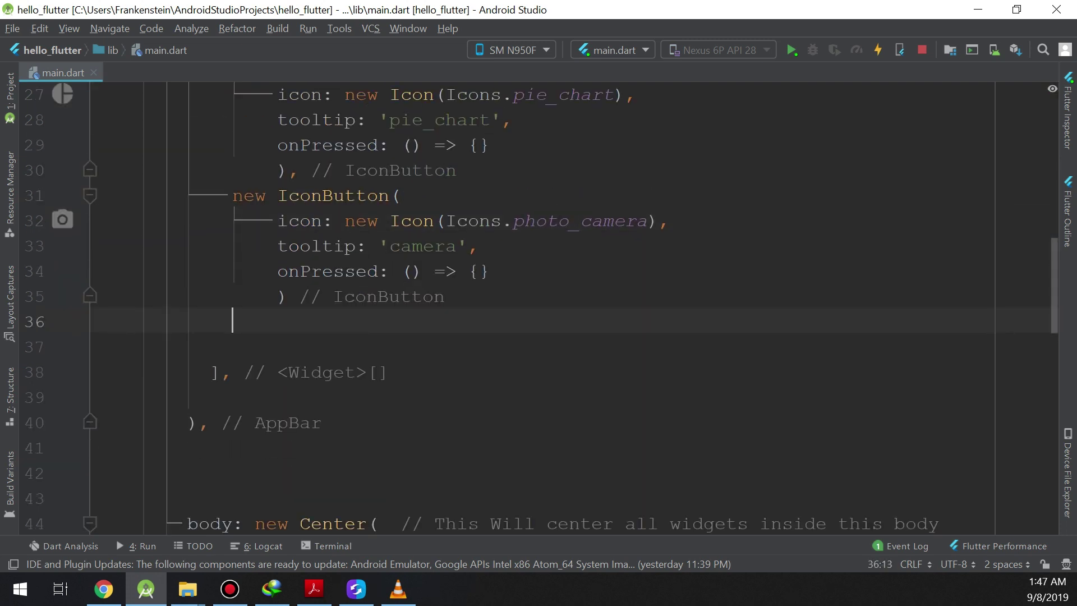
pyautogui.press('Down')
pyautogui.press('BackSpace')
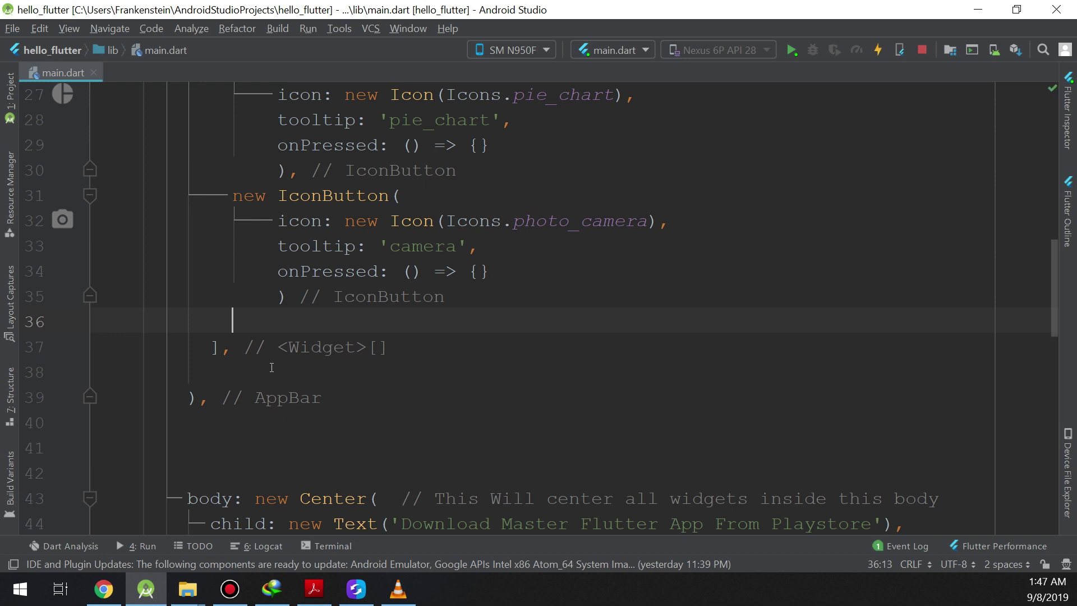
pyautogui.click(387, 403)
pyautogui.scroll(-1, 387, 402)
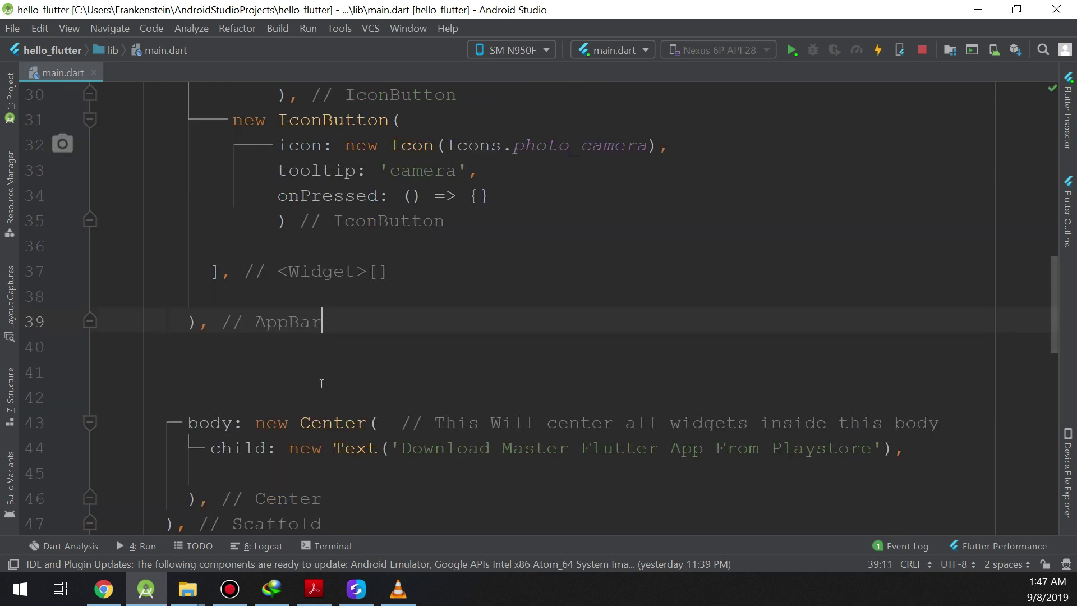
pyautogui.press('Up')
pyautogui.press('BackSpace')
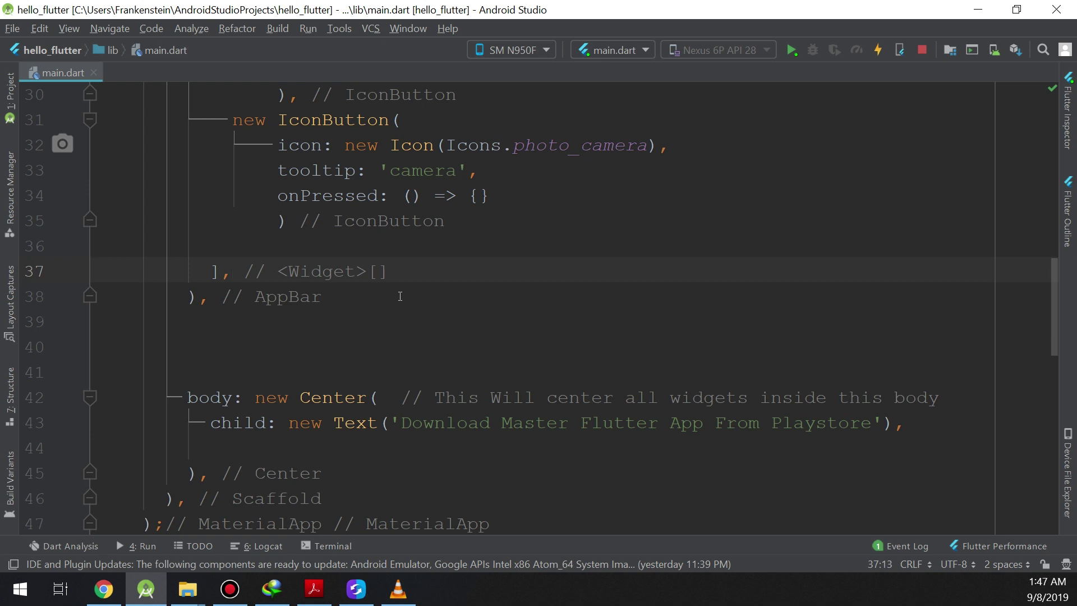
pyautogui.press('Up')
pyautogui.press('BackSpace')
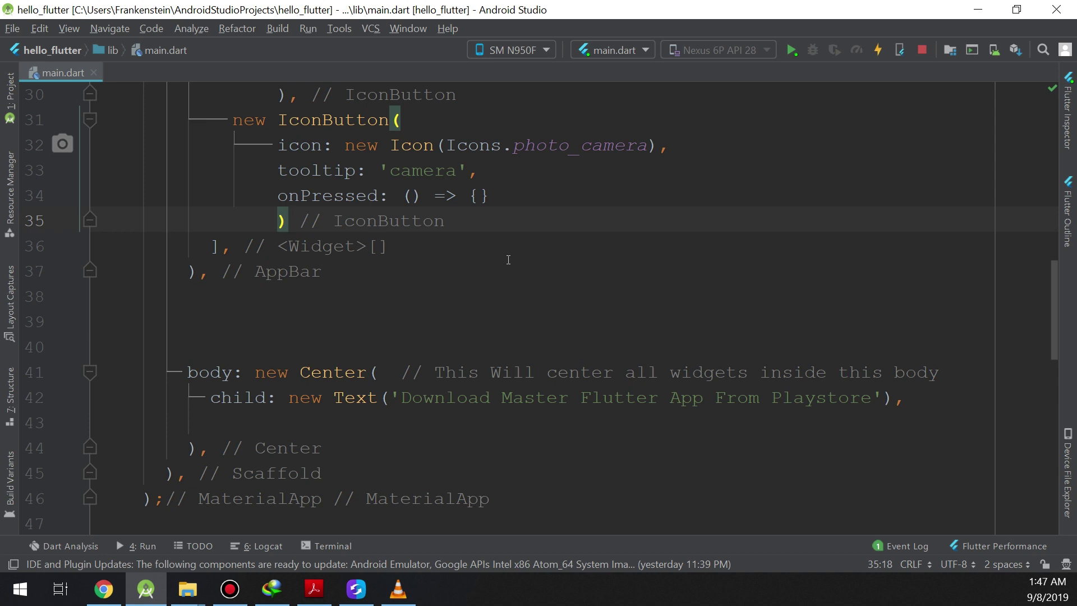
# Step: Insert empty lines between the AppBar closing and the body
pyautogui.click(388, 271)
pyautogui.press('Return')
pyautogui.press('Return')
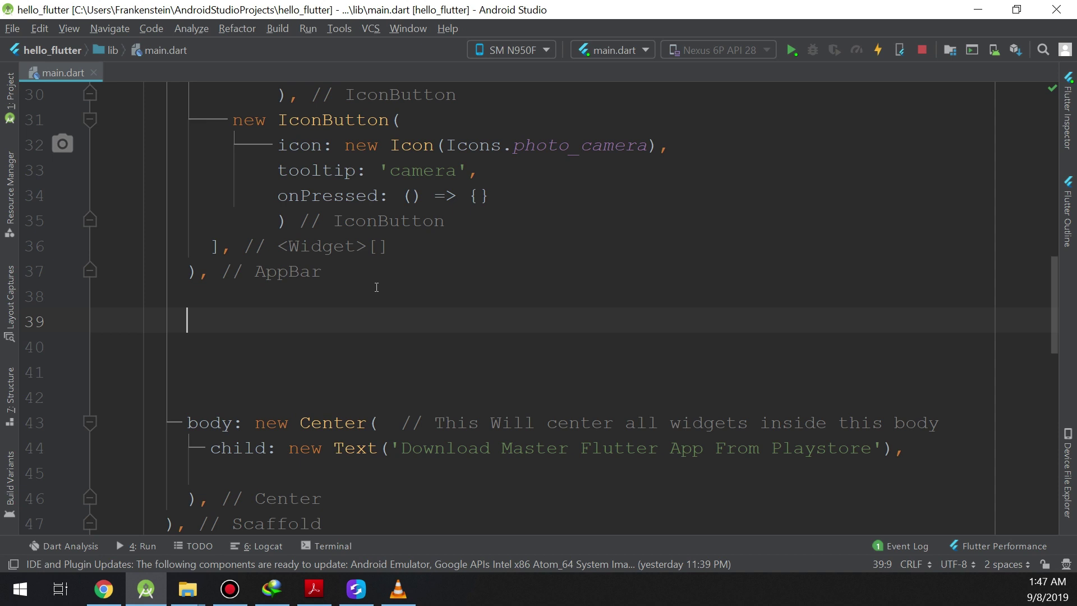
pyautogui.scroll(-2, 377, 288)
pyautogui.press('Return')
pyautogui.press('Return')
pyautogui.press('Return')
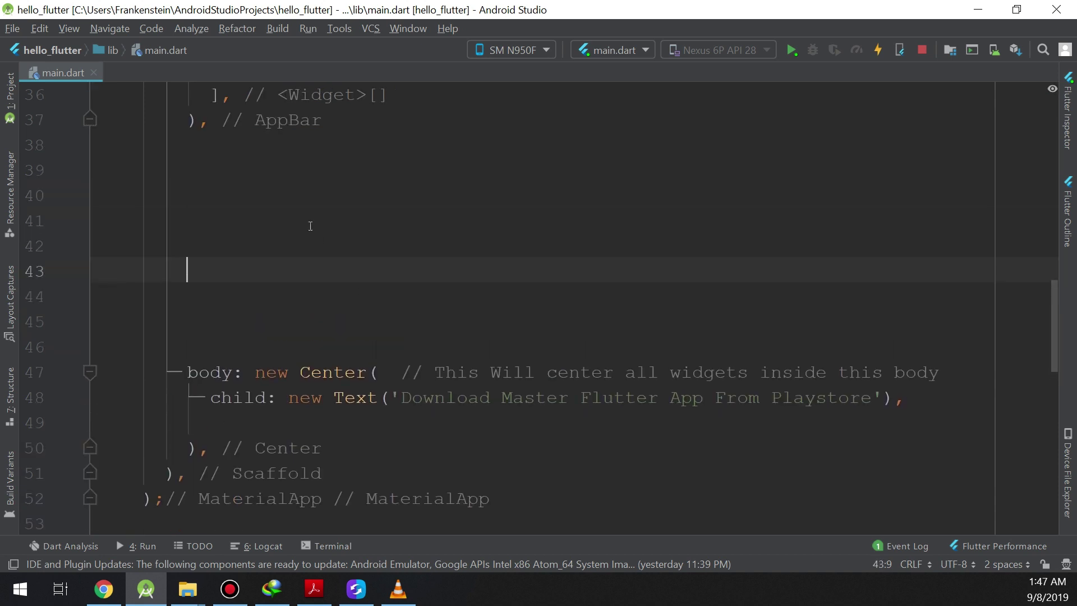
# Step: Add bottomNavigationBar: new BottomNavigationBar(items: null) to the Scaffold, using autocomplete
pyautogui.click(280, 189)
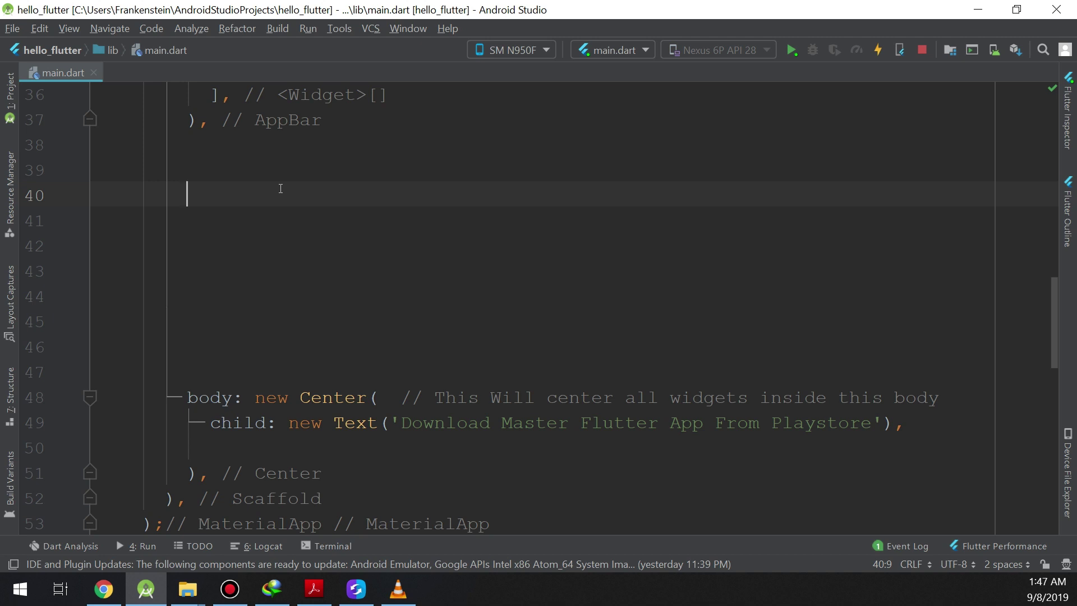
pyautogui.write('b')
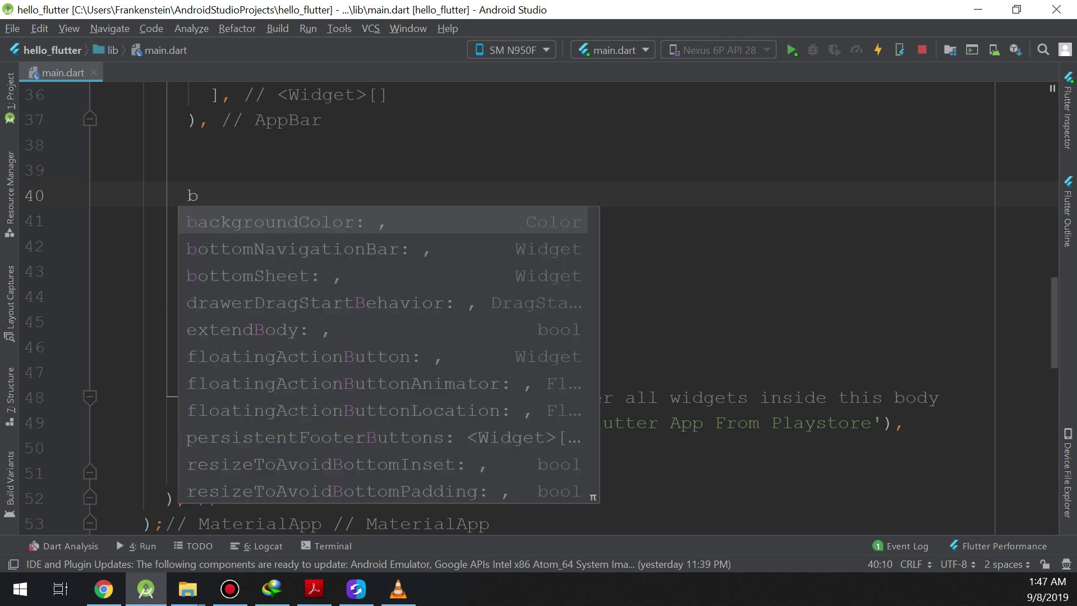
pyautogui.write('o')
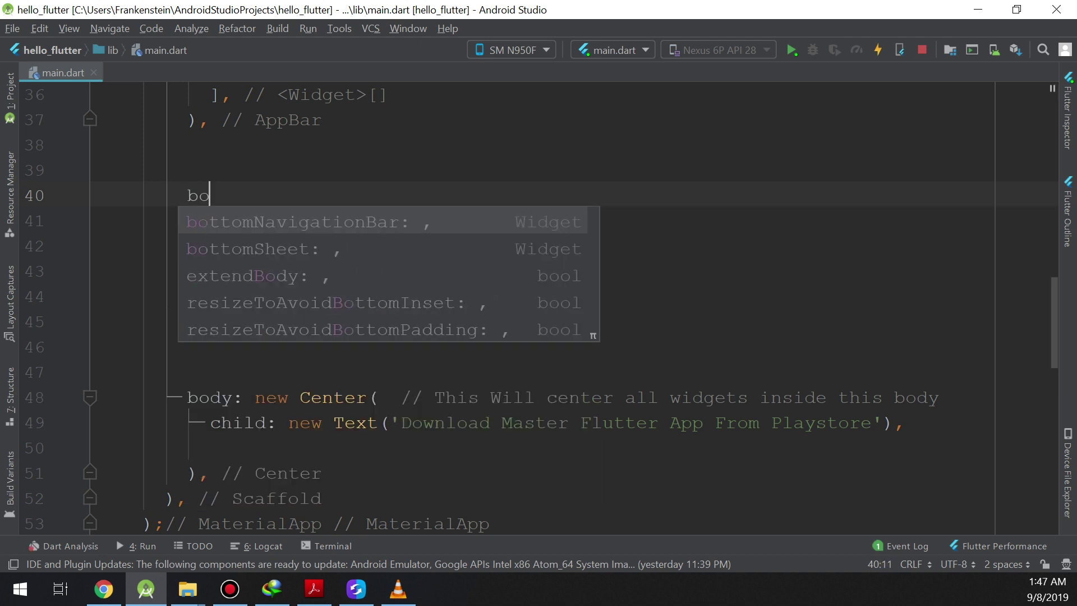
pyautogui.press('Return')
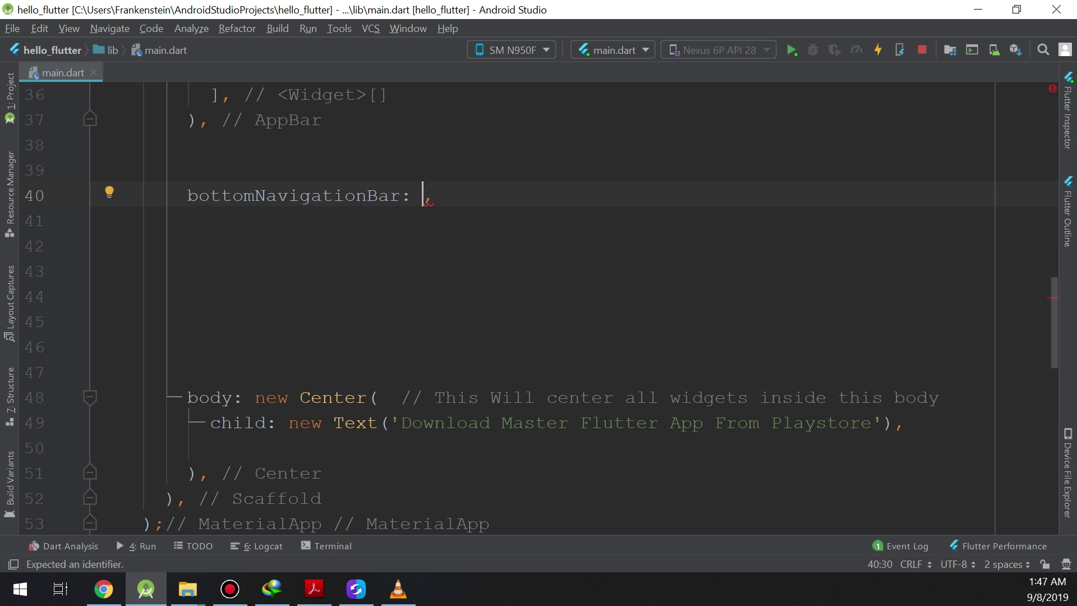
pyautogui.write('new Butto')
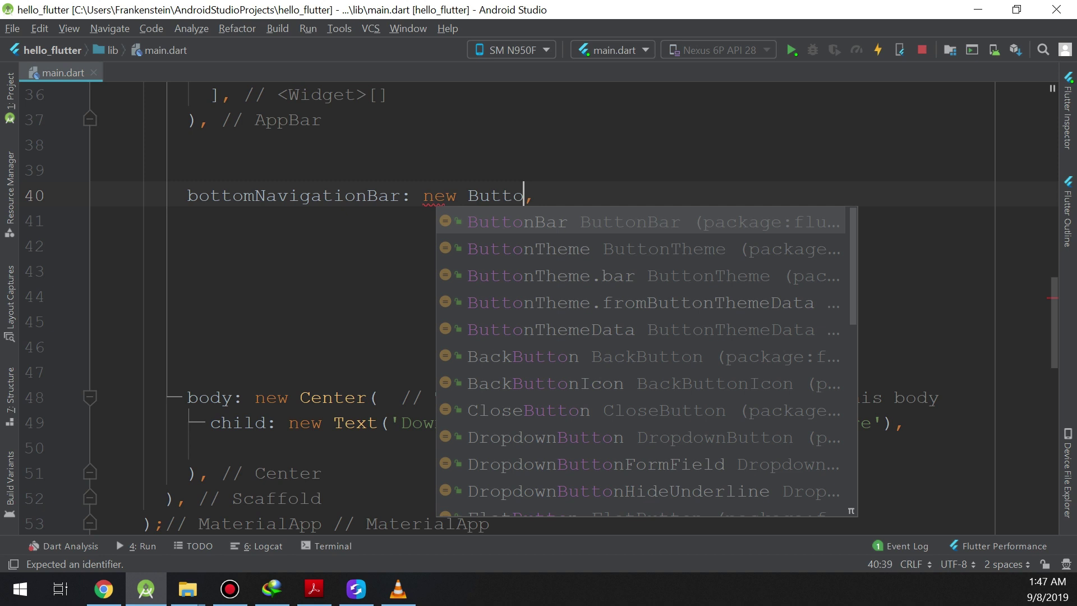
pyautogui.write('n')
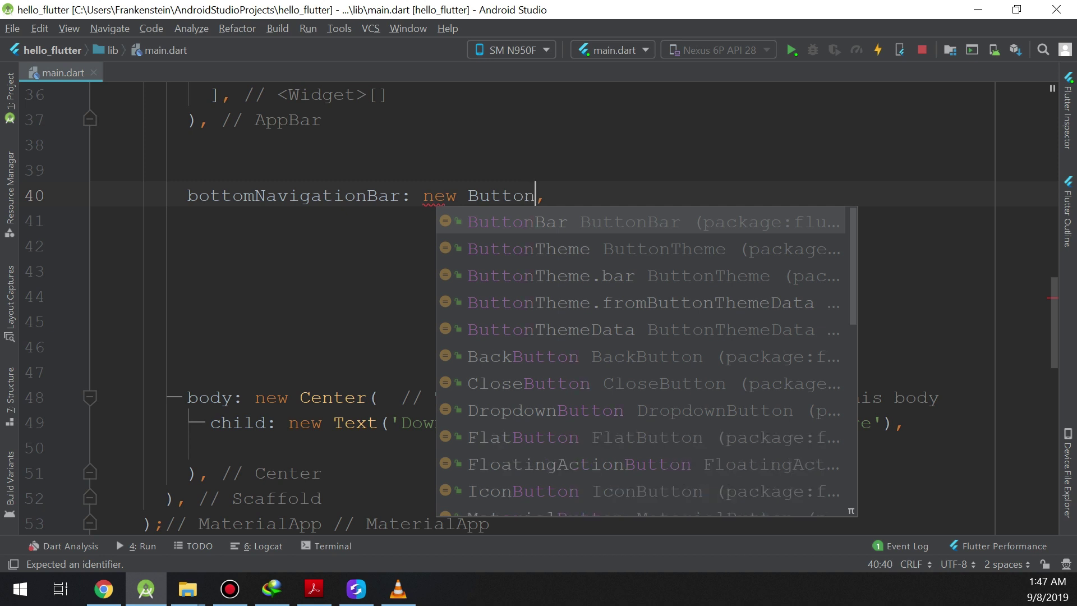
pyautogui.press('BackSpace')
pyautogui.write('m')
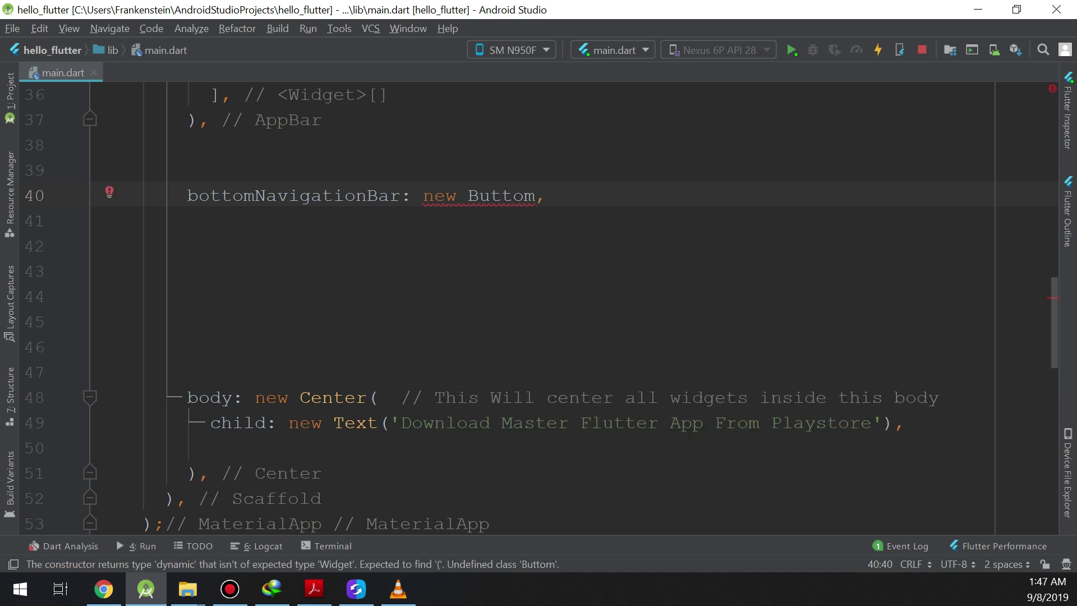
pyautogui.press('BackSpace')
pyautogui.press('BackSpace')
pyautogui.press('BackSpace')
pyautogui.press('BackSpace')
pyautogui.press('BackSpace')
pyautogui.write('p')
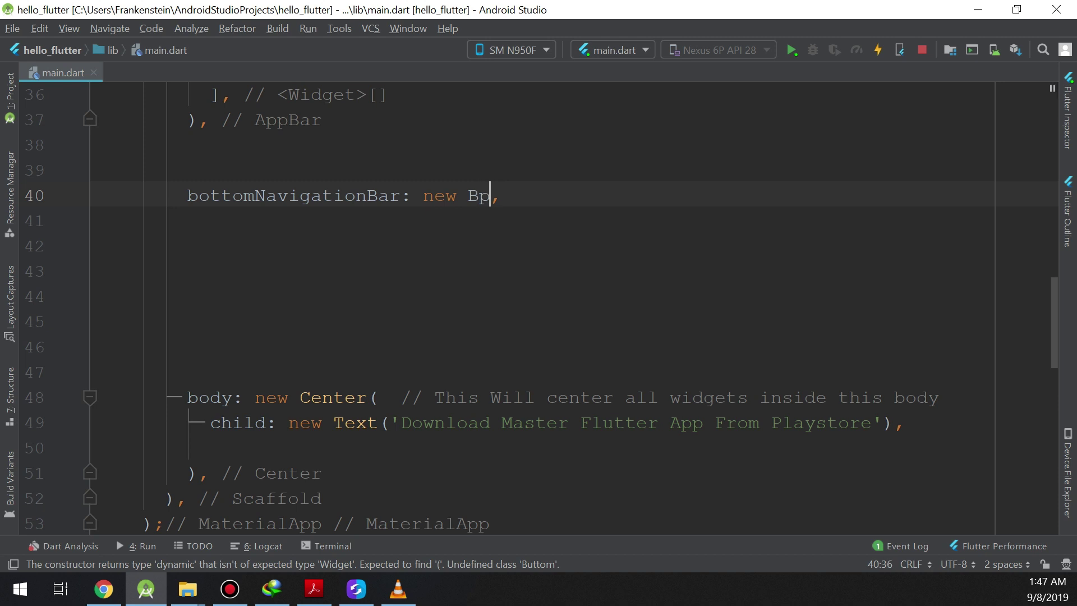
pyautogui.press('BackSpace')
pyautogui.write('ottom')
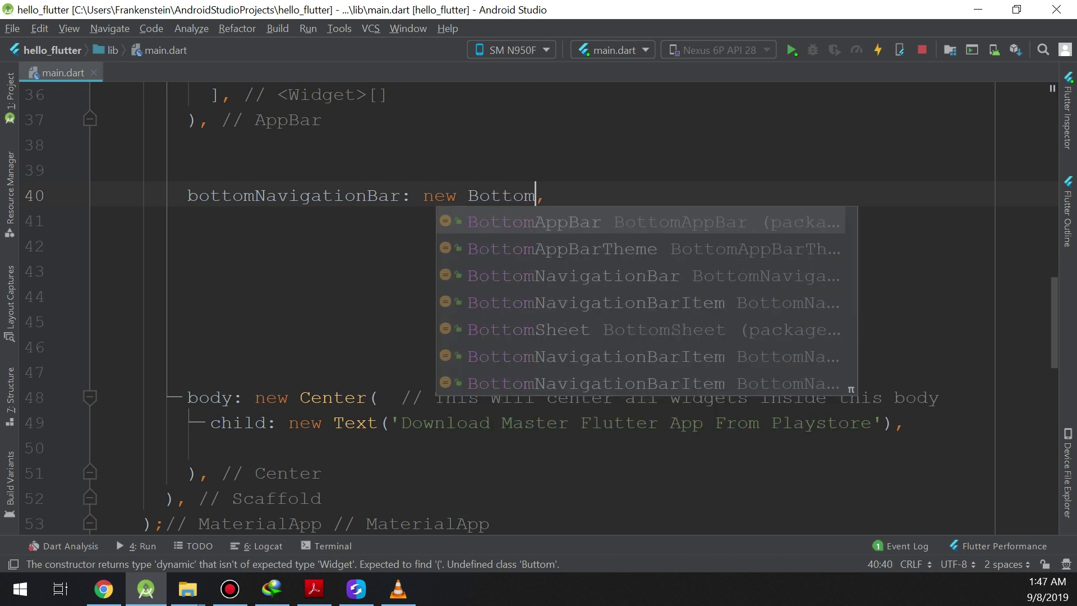
pyautogui.write('Na')
pyautogui.press('Return')
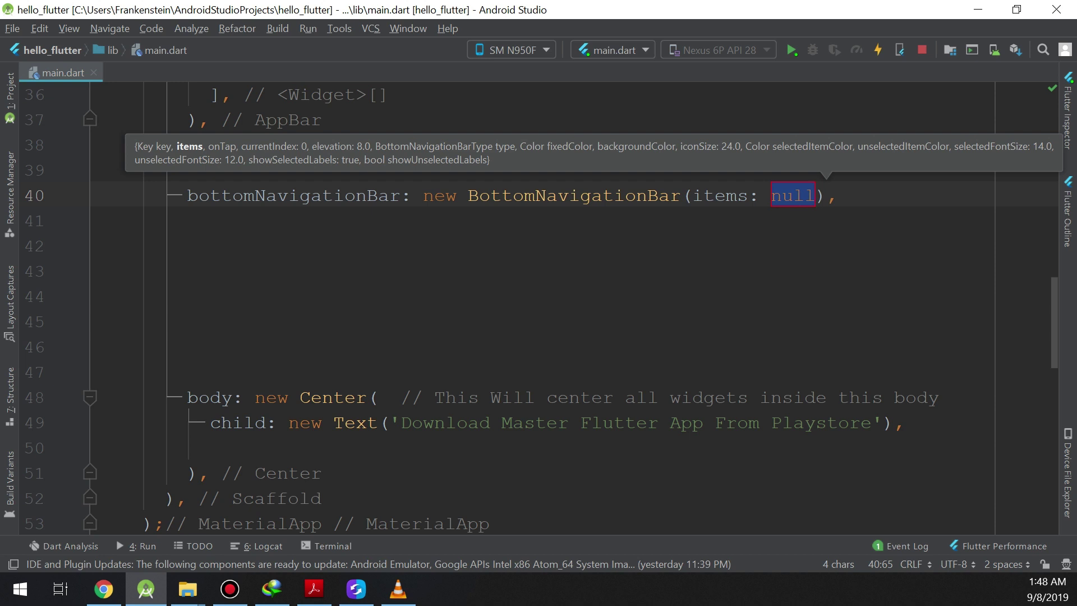
pyautogui.press('Right')
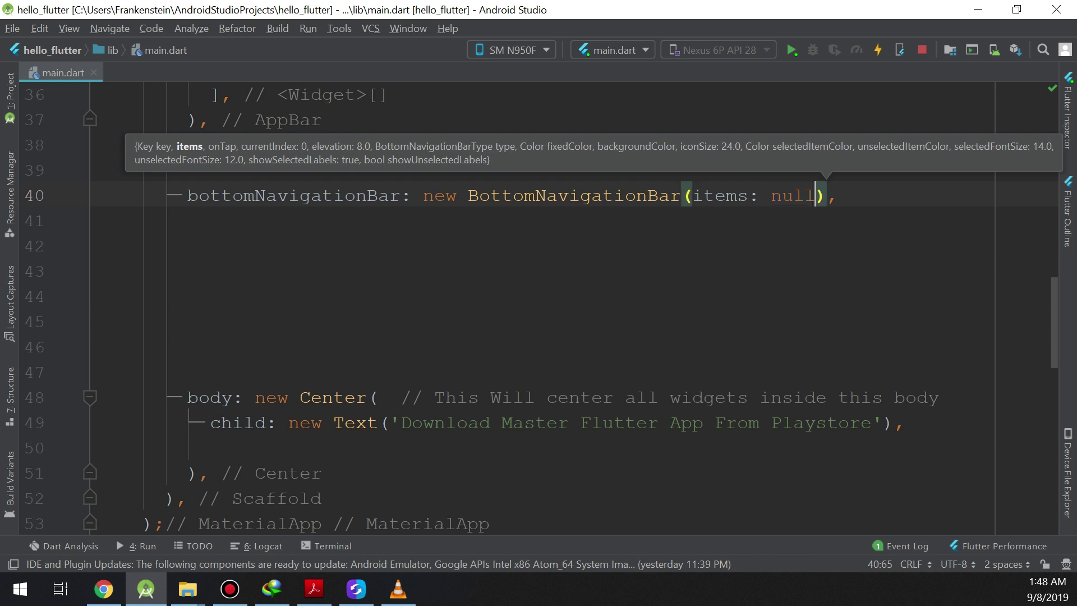
pyautogui.click(685, 196)
# Step: Replace the null placeholder with an empty items: [ ] list spread over blank lines
pyautogui.press('Return')
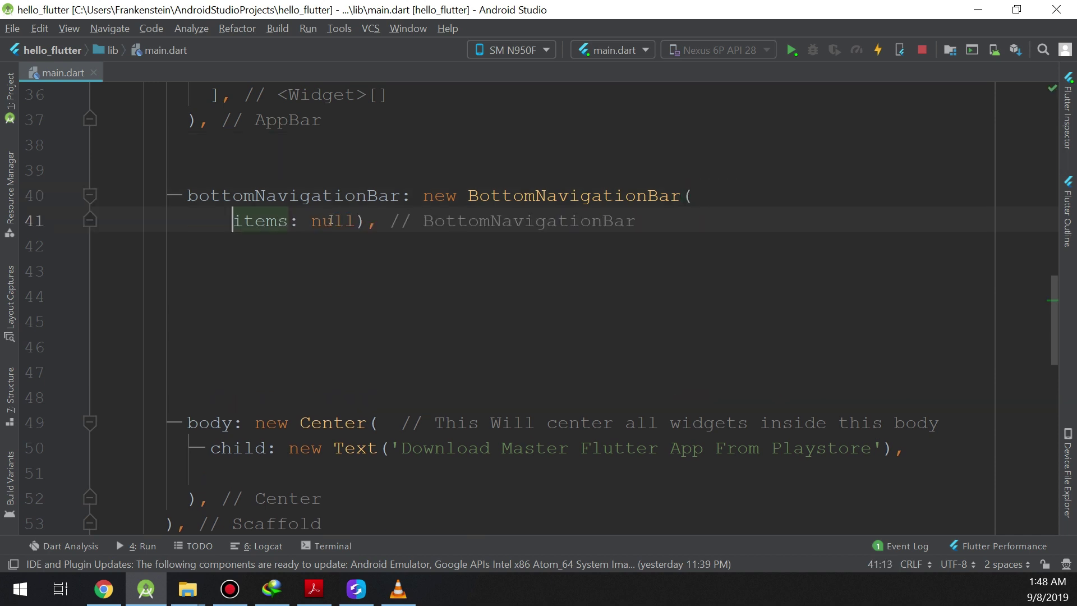
pyautogui.doubleClick(333, 221)
pyautogui.press('BackSpace')
pyautogui.press('Return')
pyautogui.press('Return')
pyautogui.press('Return')
pyautogui.press('Return')
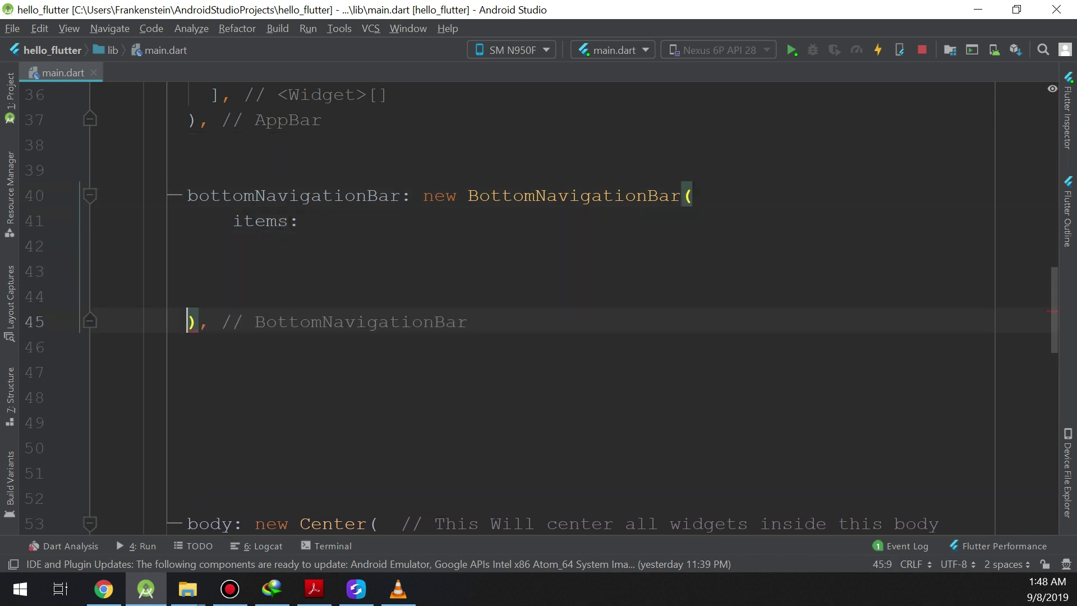
pyautogui.click(345, 221)
pyautogui.press('Return')
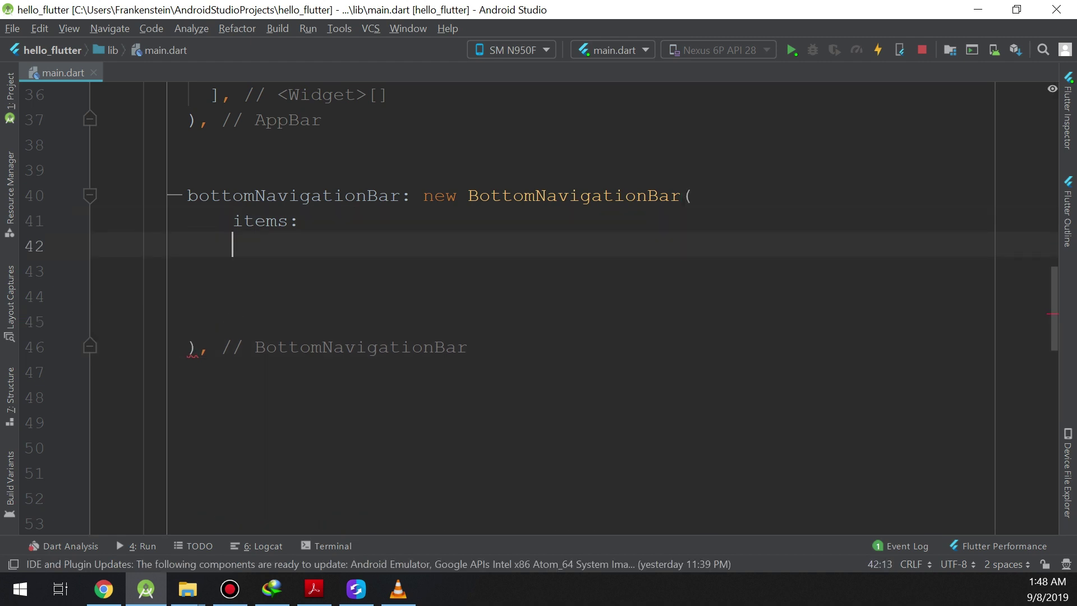
pyautogui.press('Return')
pyautogui.click(305, 220)
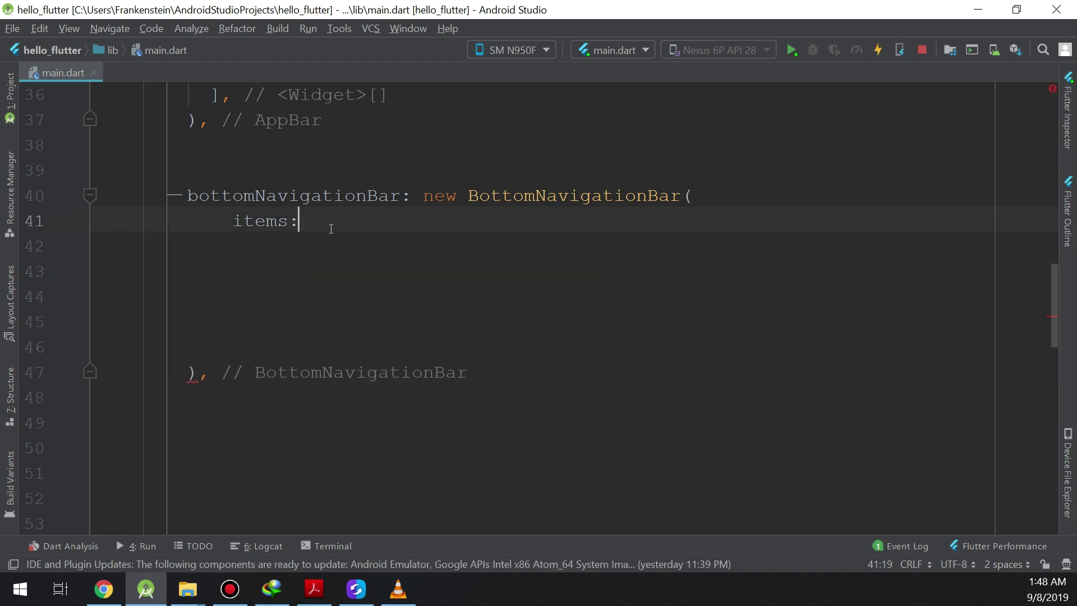
pyautogui.write('[]')
pyautogui.press('Left')
pyautogui.press('Left')
pyautogui.press('Return')
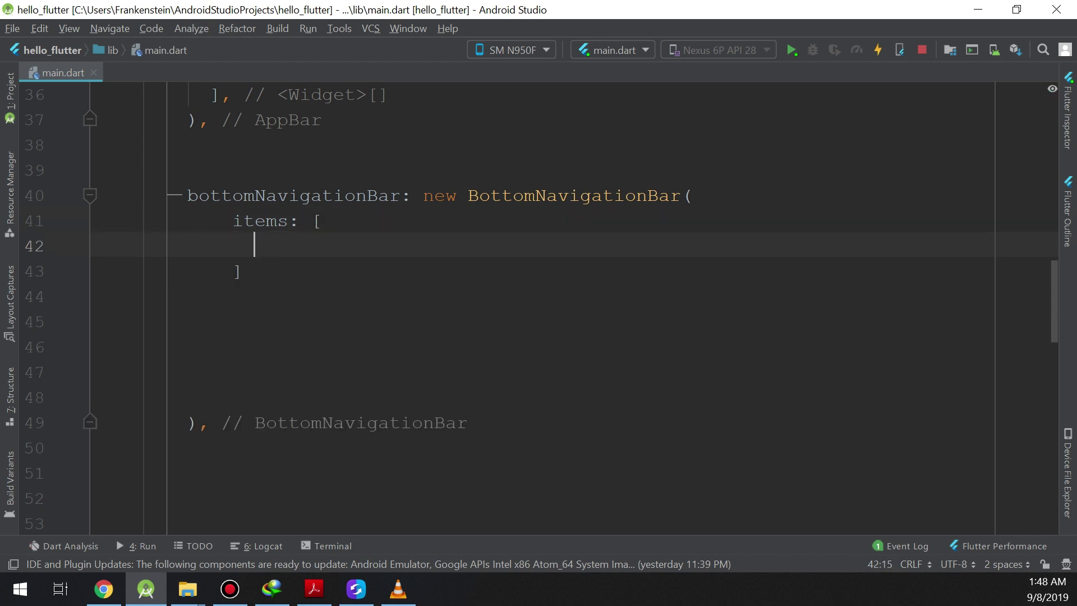
pyautogui.press('Return')
pyautogui.press('Return')
pyautogui.press('Return')
pyautogui.press('Return')
pyautogui.press('Return')
# Step: Insert a BottomNavigationBarItem as the list's first entry, its icon still null
pyautogui.press('Up')
pyautogui.press('Up')
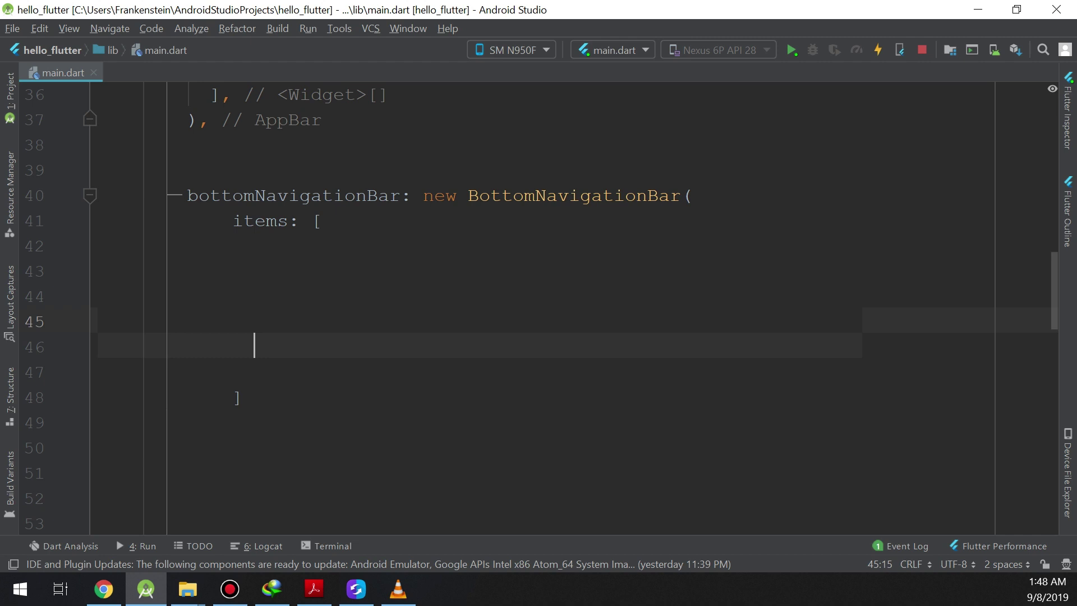
pyautogui.press('Up')
pyautogui.press('Up')
pyautogui.press('Up')
pyautogui.write('new But')
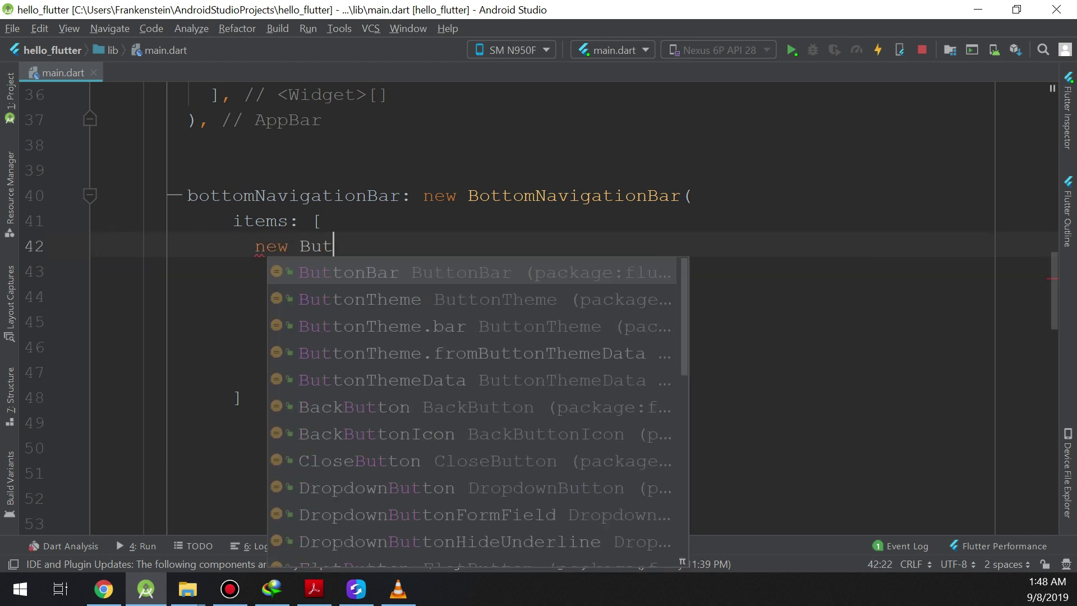
pyautogui.write('ton')
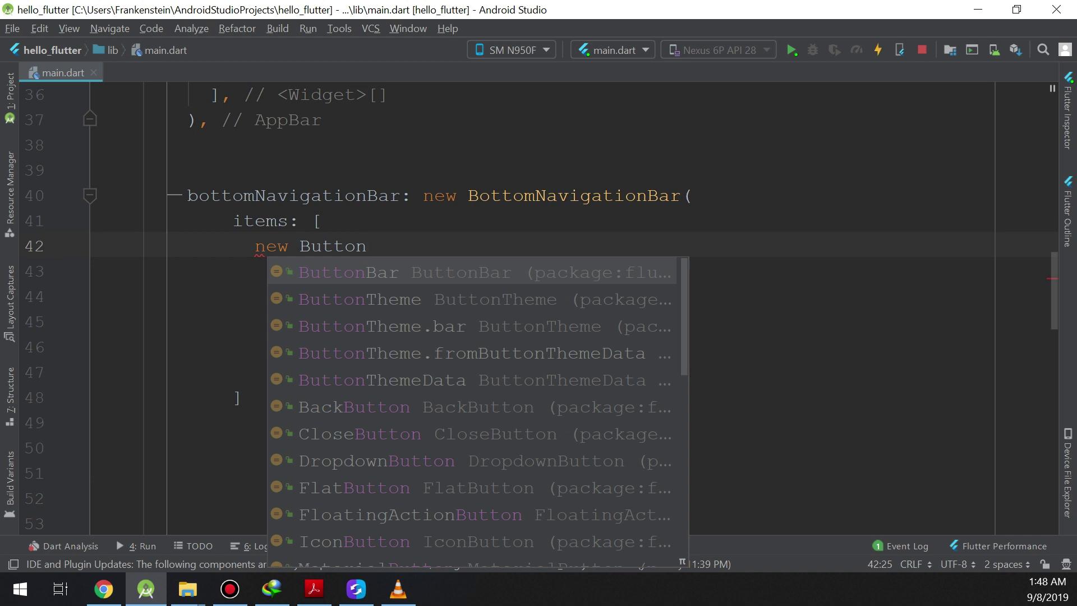
pyautogui.press('BackSpace')
pyautogui.write('mNa')
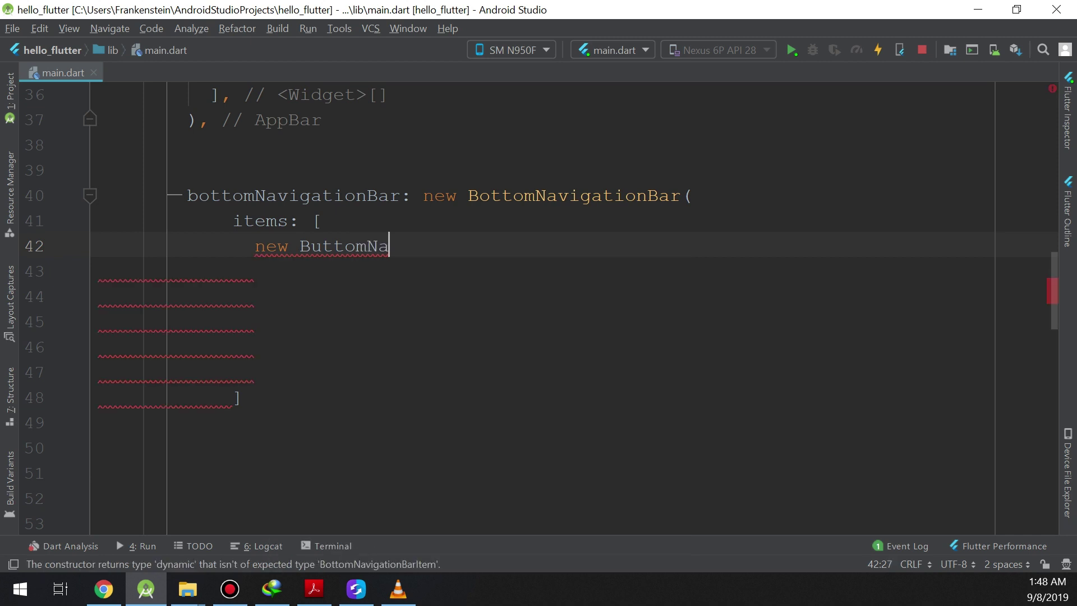
pyautogui.press('BackSpace')
pyautogui.press('BackSpace')
pyautogui.press('BackSpace')
pyautogui.press('BackSpace')
pyautogui.press('BackSpace')
pyautogui.press('BackSpace')
pyautogui.press('BackSpace')
pyautogui.write('o')
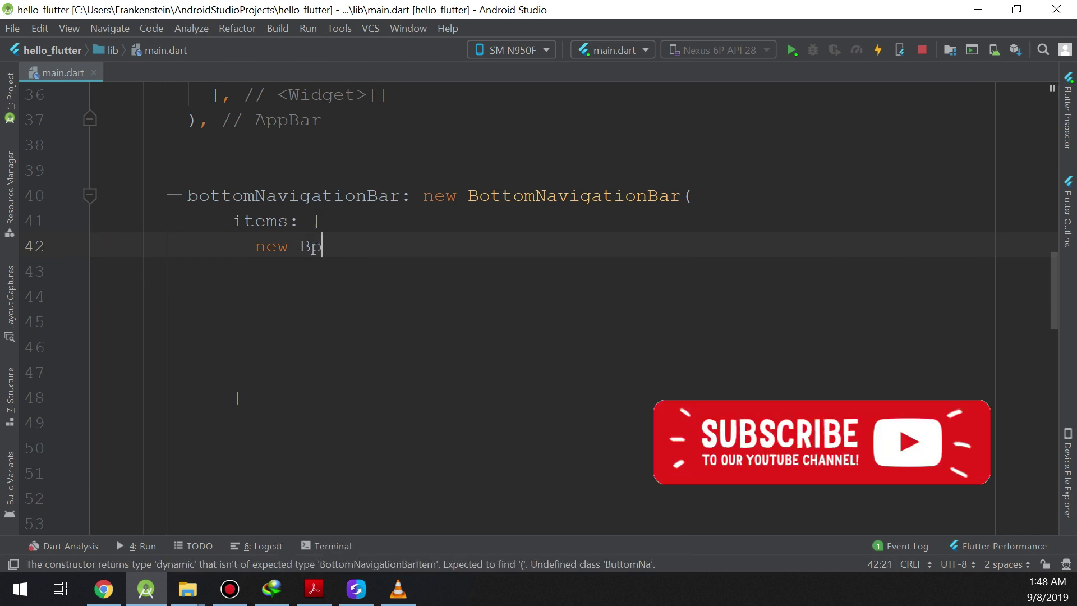
pyautogui.hotkey('ctrl', 'space')
pyautogui.press('BackSpace')
pyautogui.write('ot')
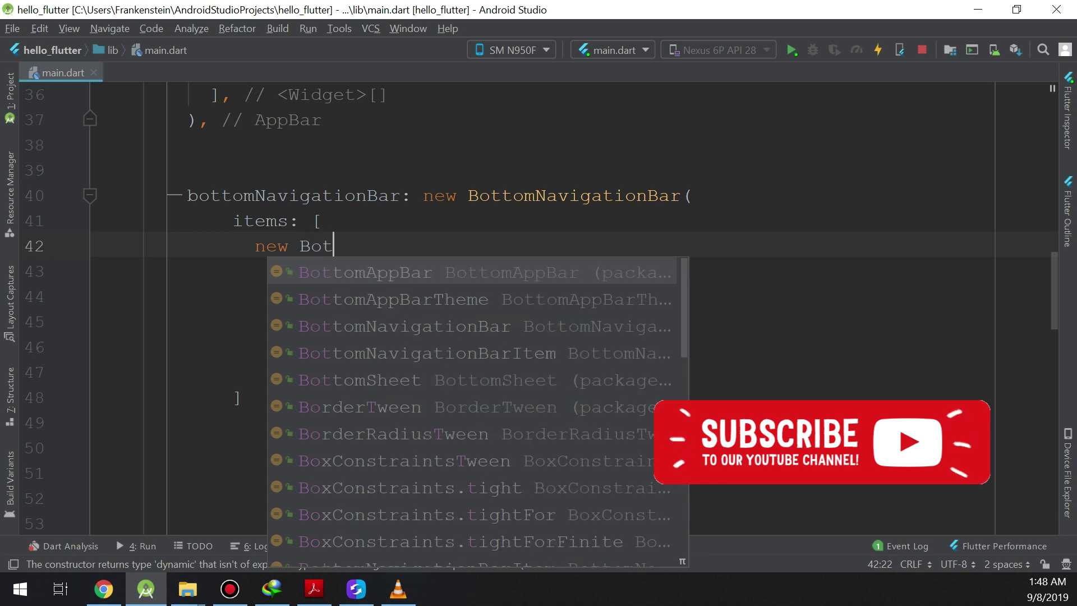
pyautogui.write('tomN')
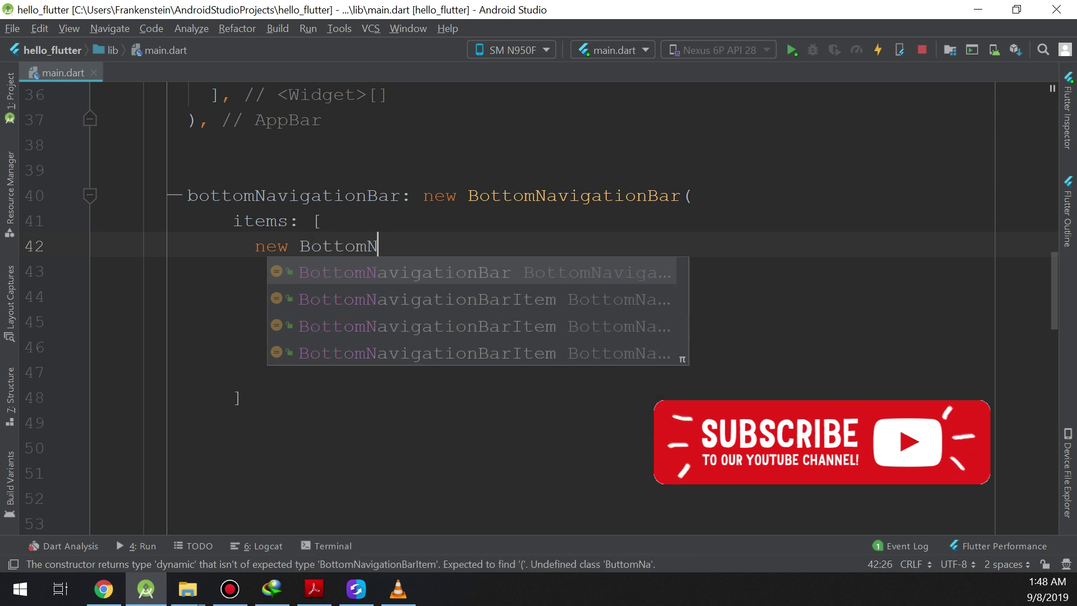
pyautogui.write('a')
pyautogui.press('Down')
pyautogui.press('Return')
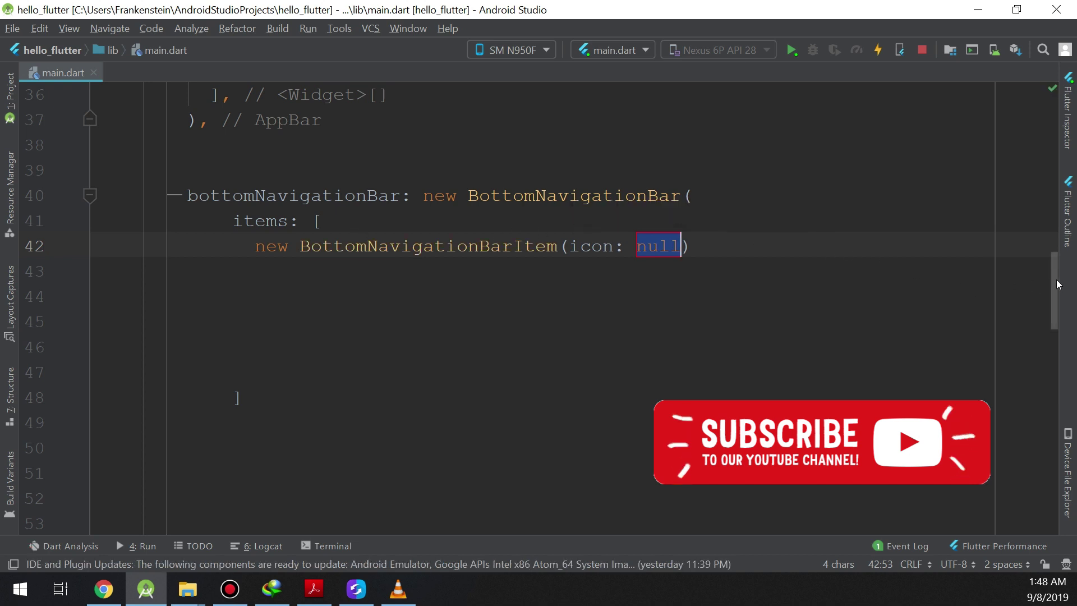
pyautogui.scroll(4, 1056, 280)
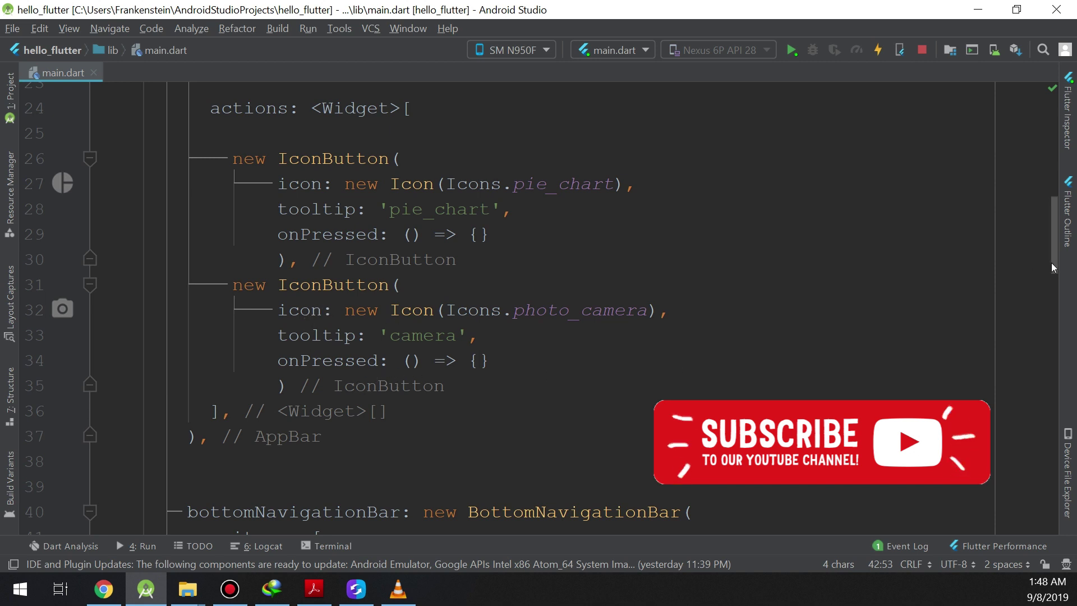
pyautogui.scroll(-5, 1051, 286)
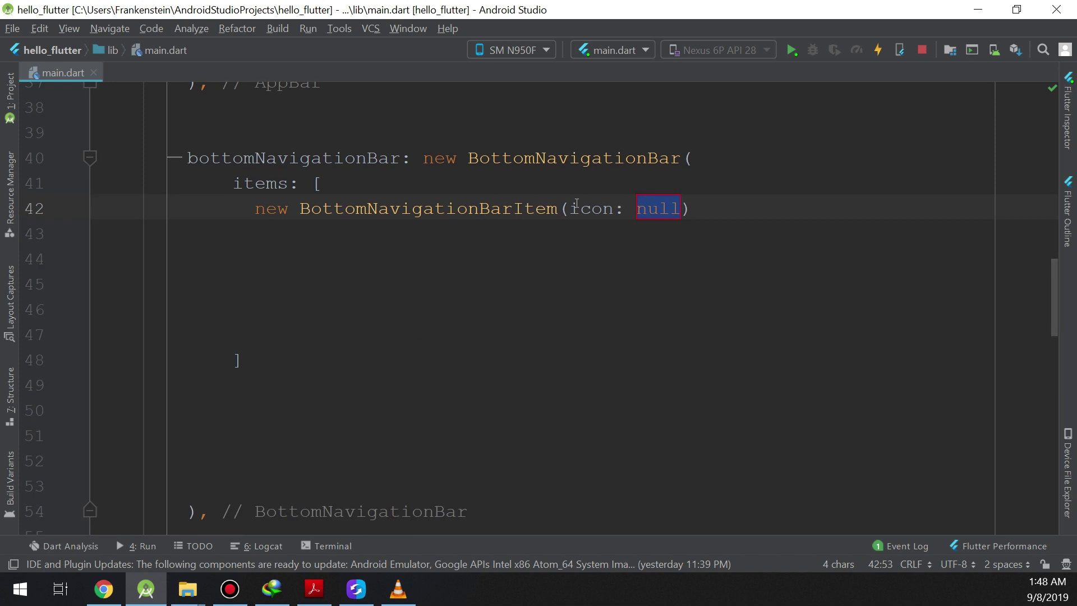
# Step: Move the first item's icon argument onto its own line
pyautogui.click(575, 206)
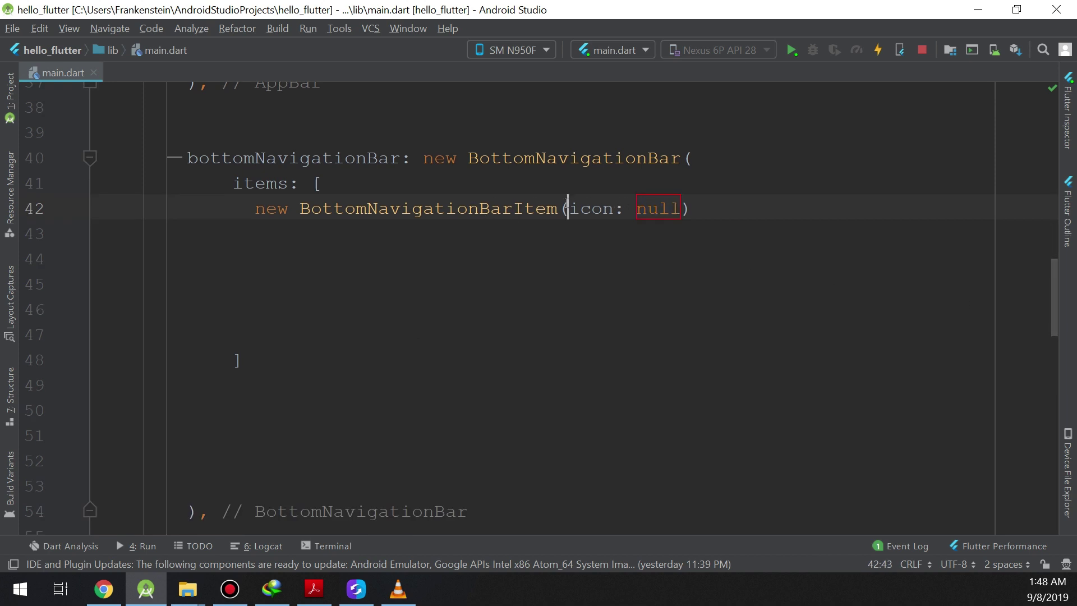
pyautogui.press('Return')
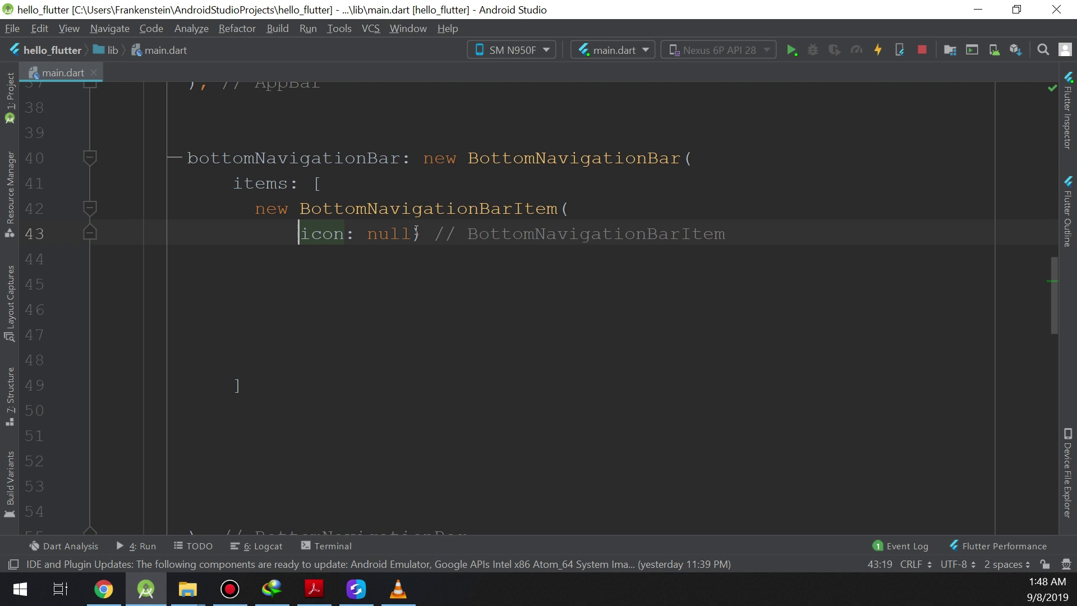
pyautogui.click(415, 233)
pyautogui.press('Return')
pyautogui.hotkey('ctrl', 'z')
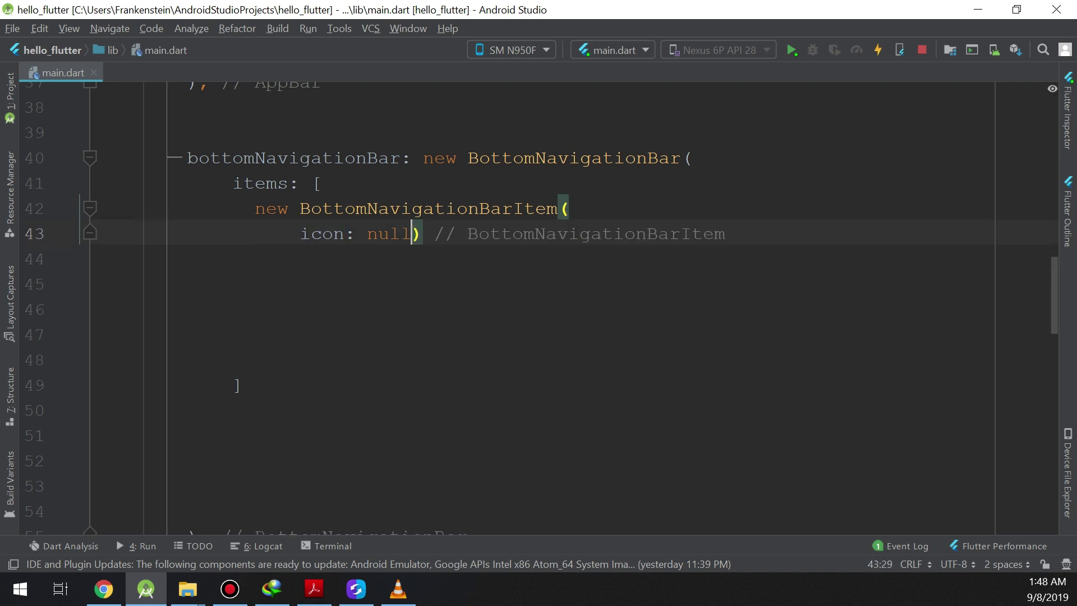
# Step: Set the first item's icon to new Icon(Icons.tag_faces)
pyautogui.doubleClick(407, 235)
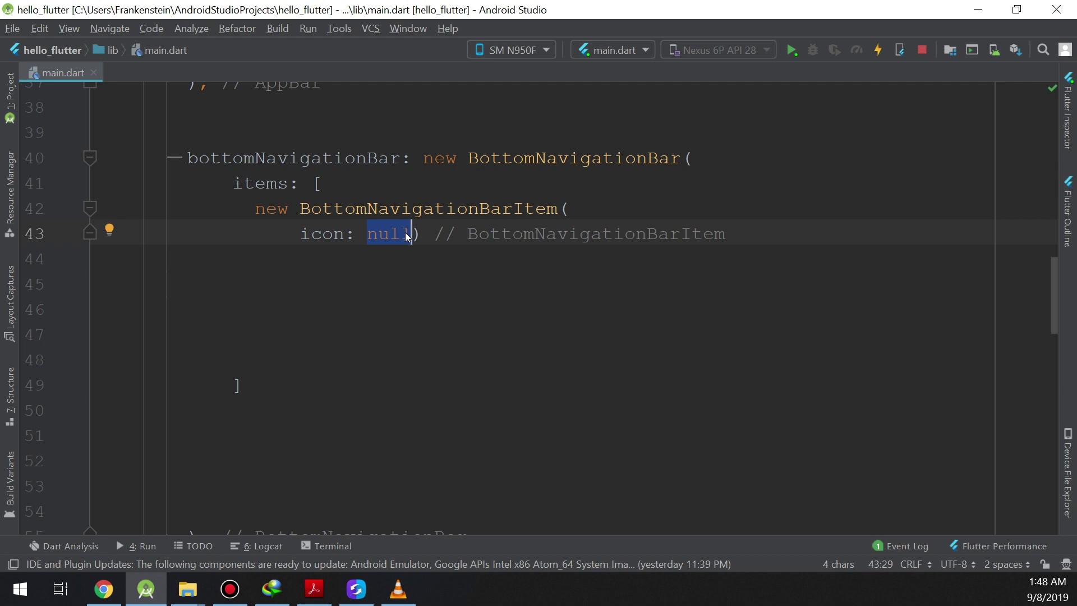
pyautogui.write('new Icon')
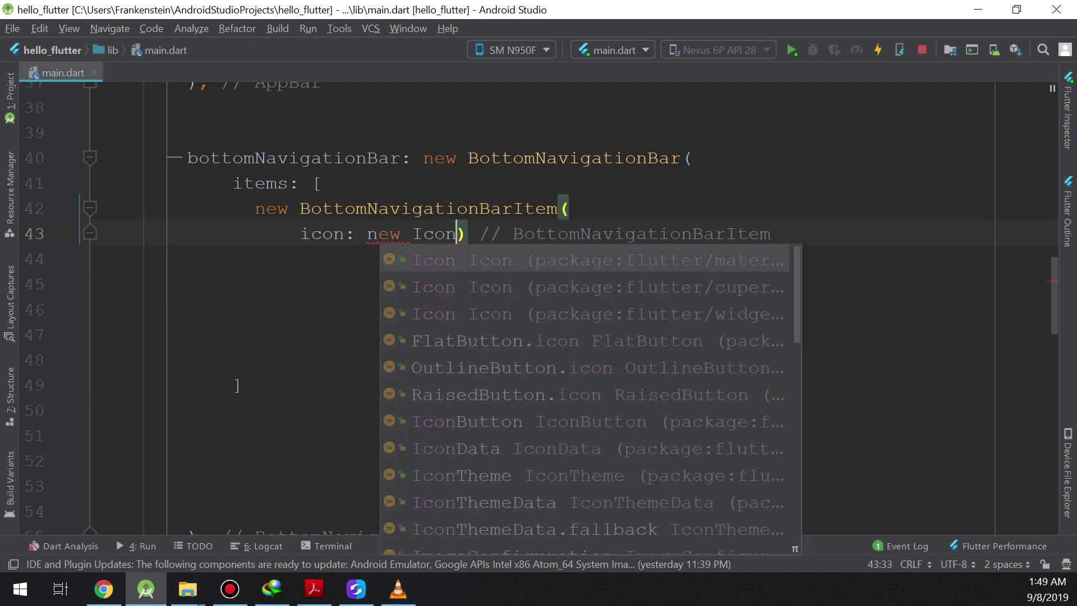
pyautogui.press('Return')
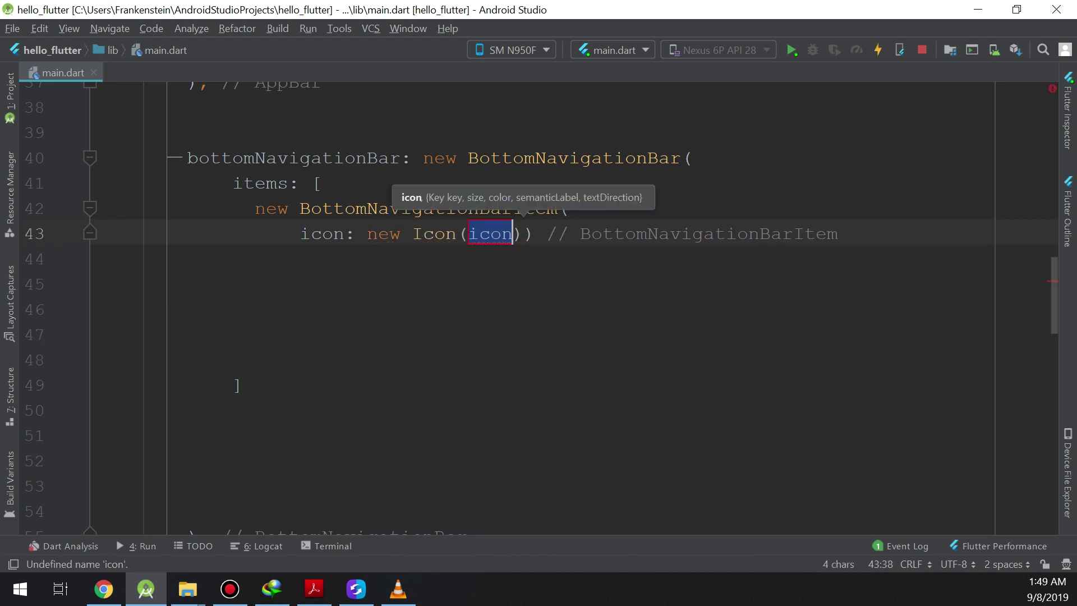
pyautogui.write('Icons.')
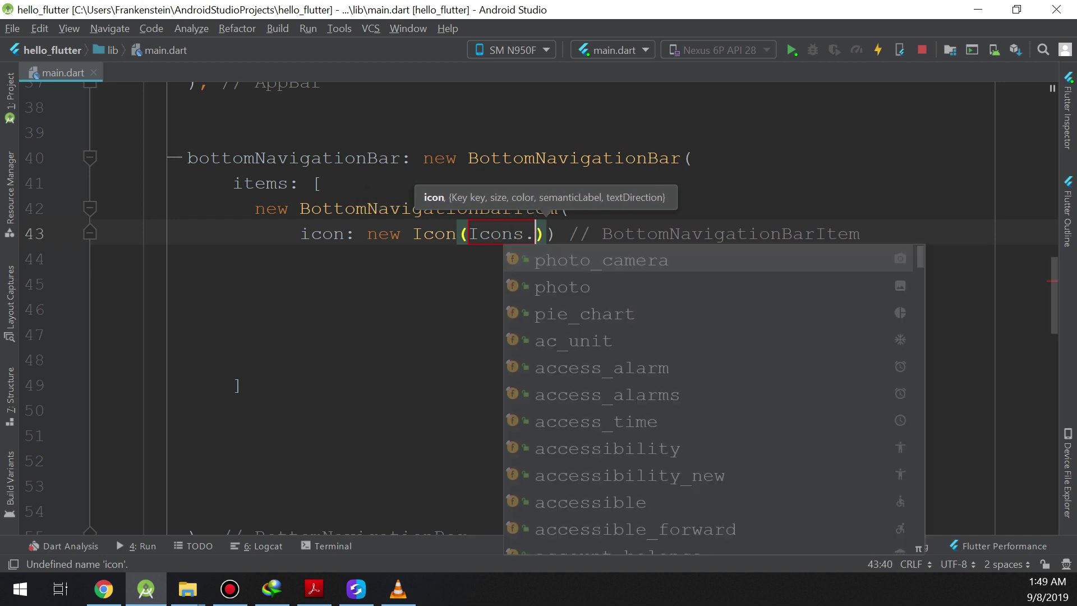
pyautogui.write('a')
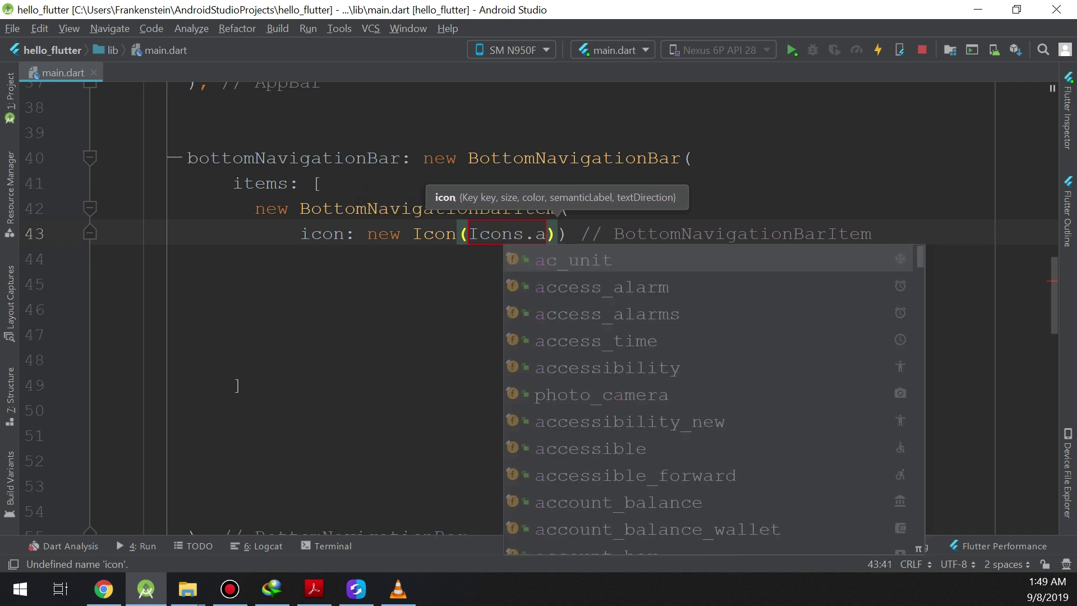
pyautogui.write('c')
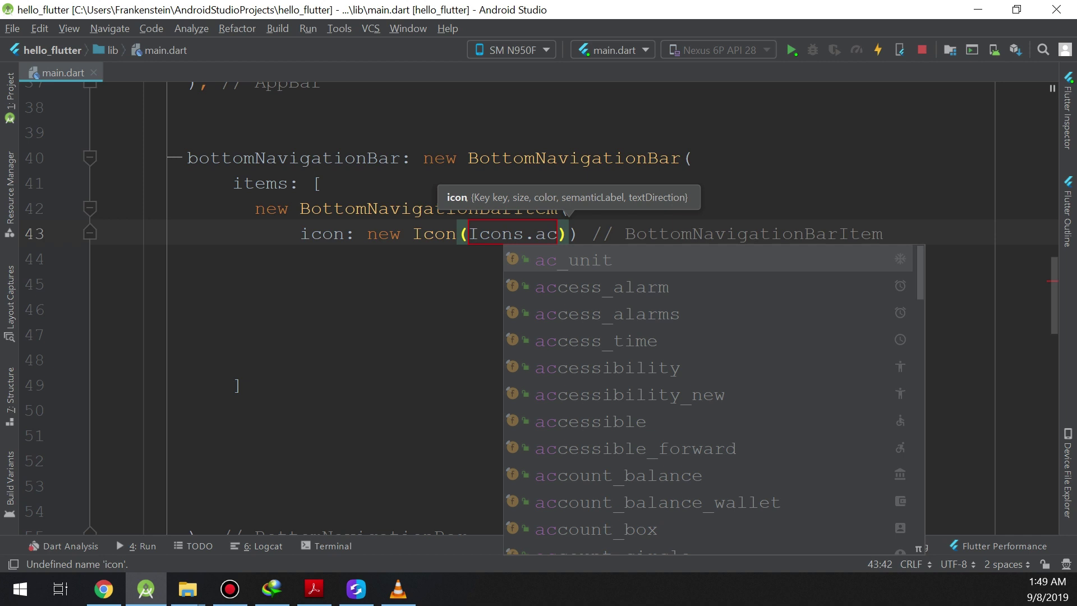
pyautogui.press('Up')
pyautogui.press('Down')
pyautogui.press('Up')
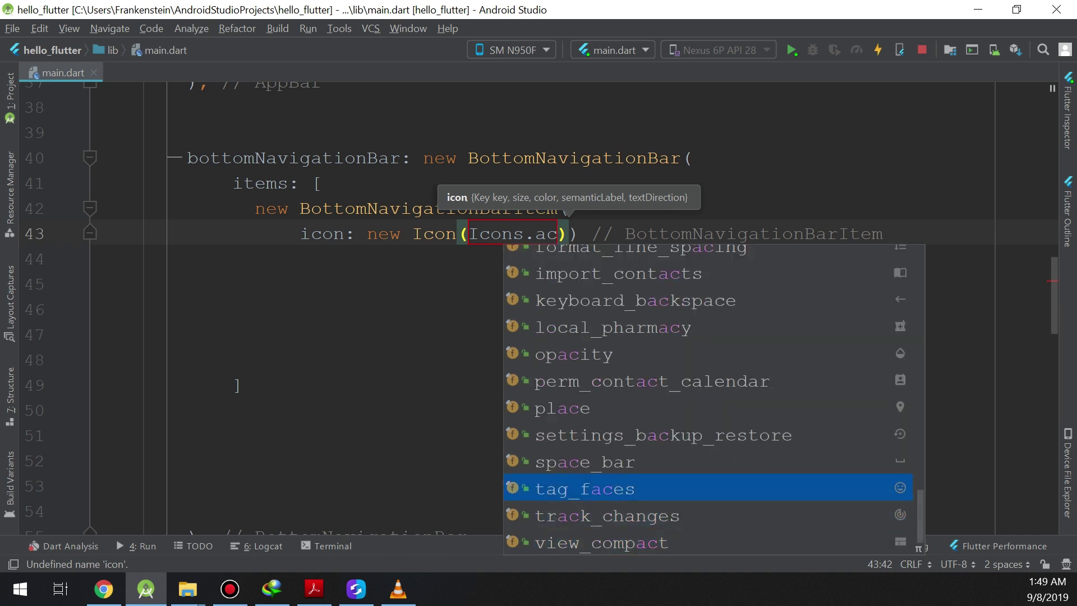
pyautogui.press('Return')
pyautogui.press('Right')
pyautogui.press('Right')
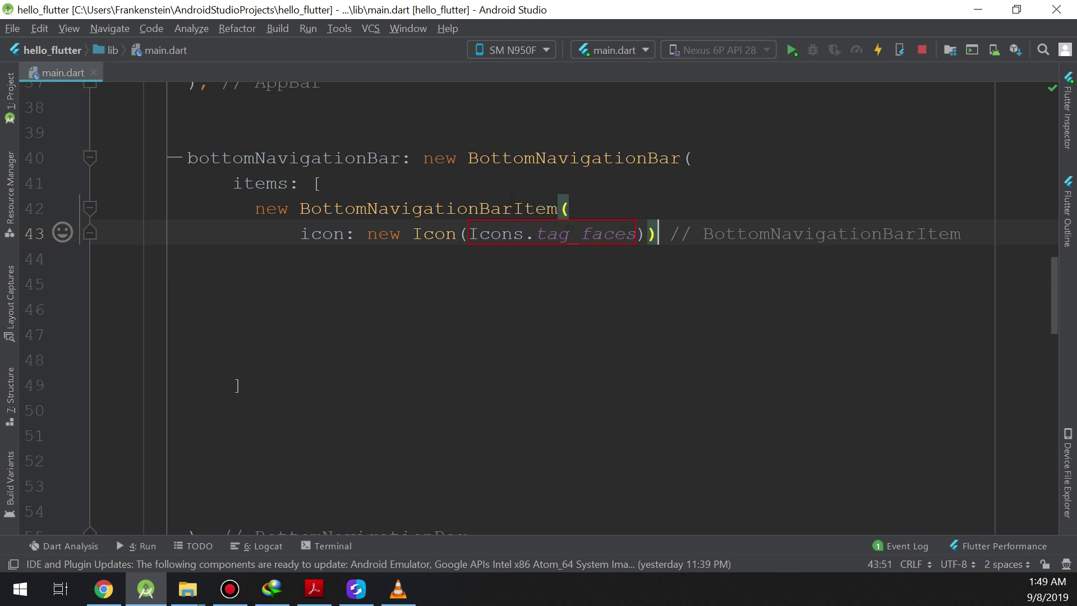
pyautogui.press('Left')
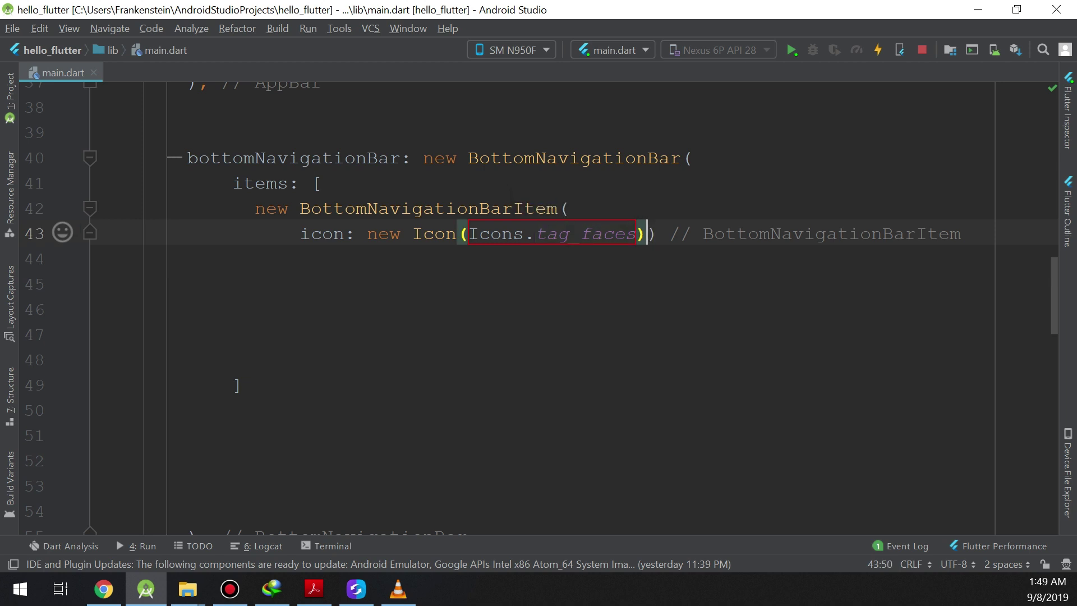
pyautogui.write(',')
# Step: Add title: new Text('Smiley') below the tag_faces icon, replacing a mistaken Title constructor
pyautogui.press('Return')
pyautogui.press('Return')
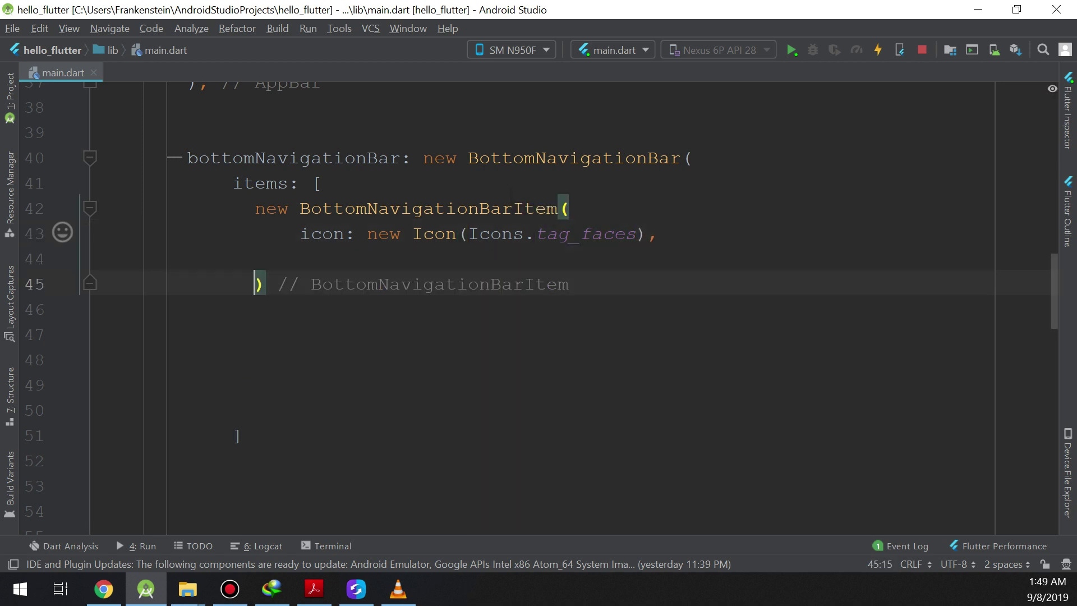
pyautogui.press('Up')
pyautogui.press('Tab')
pyautogui.press('Tab')
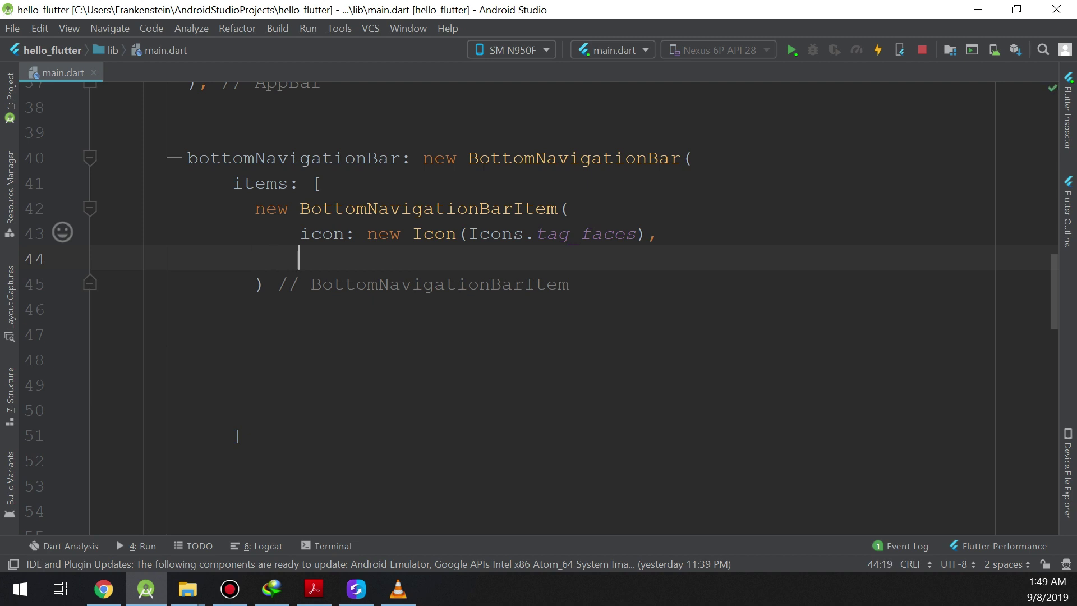
pyautogui.write('title')
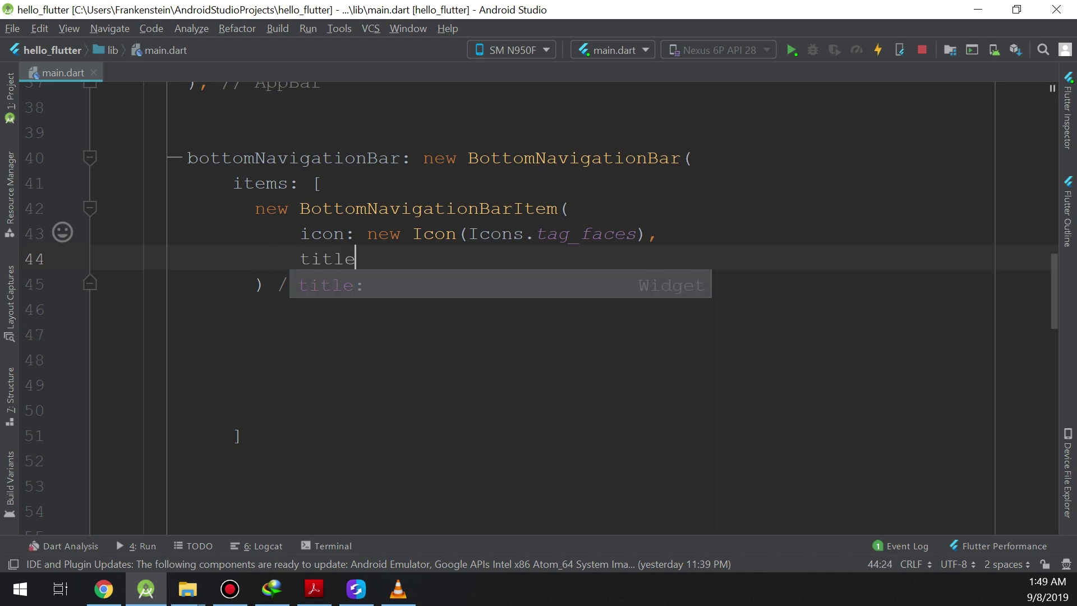
pyautogui.write(': new ')
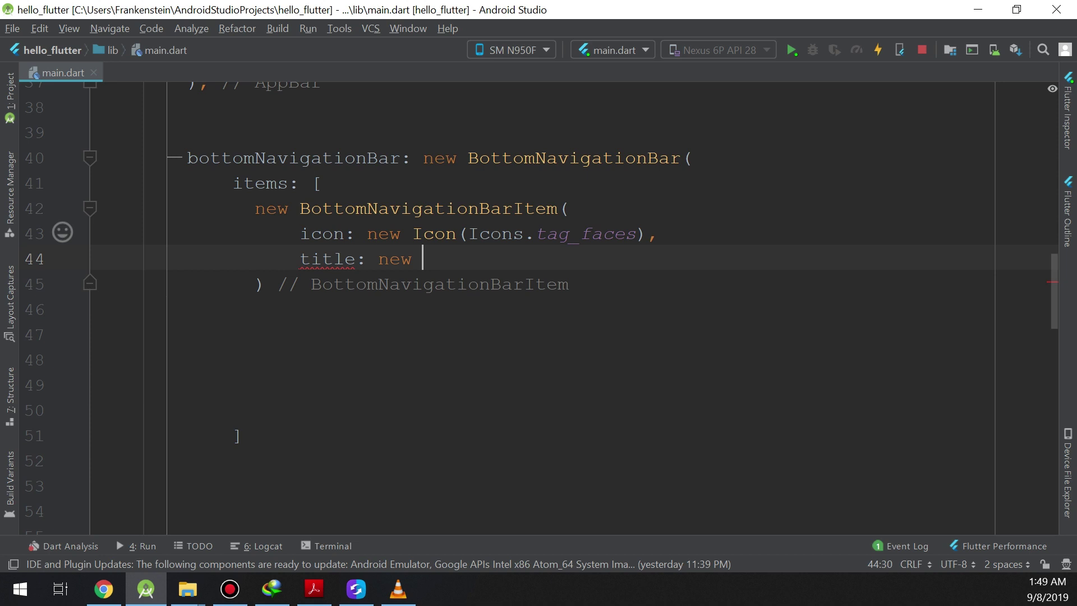
pyautogui.write('|Tit')
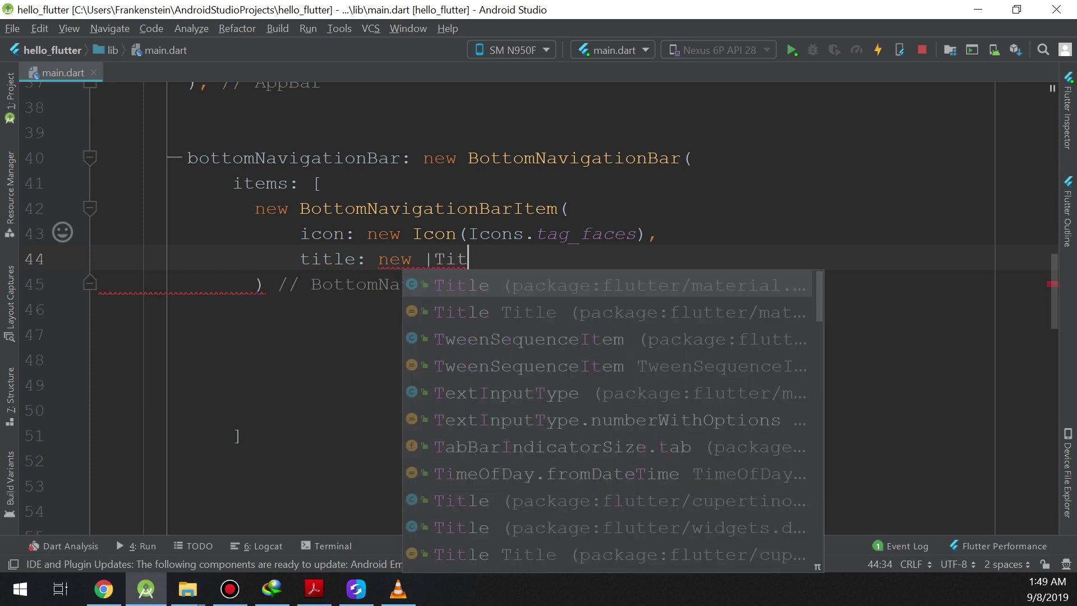
pyautogui.press('BackSpace')
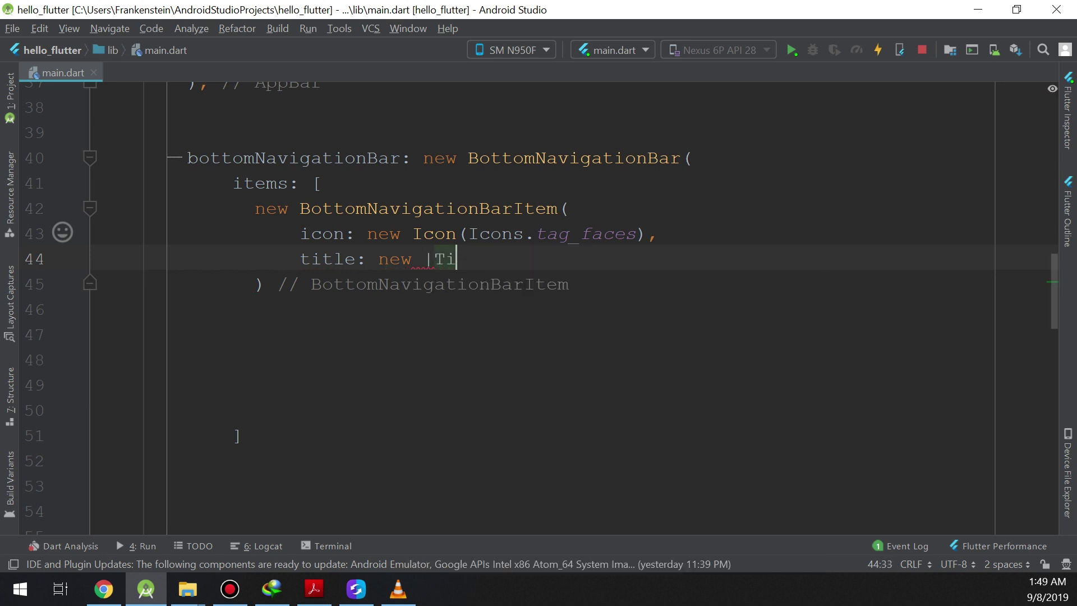
pyautogui.press('BackSpace')
pyautogui.press('BackSpace')
pyautogui.press('BackSpace')
pyautogui.write('Title')
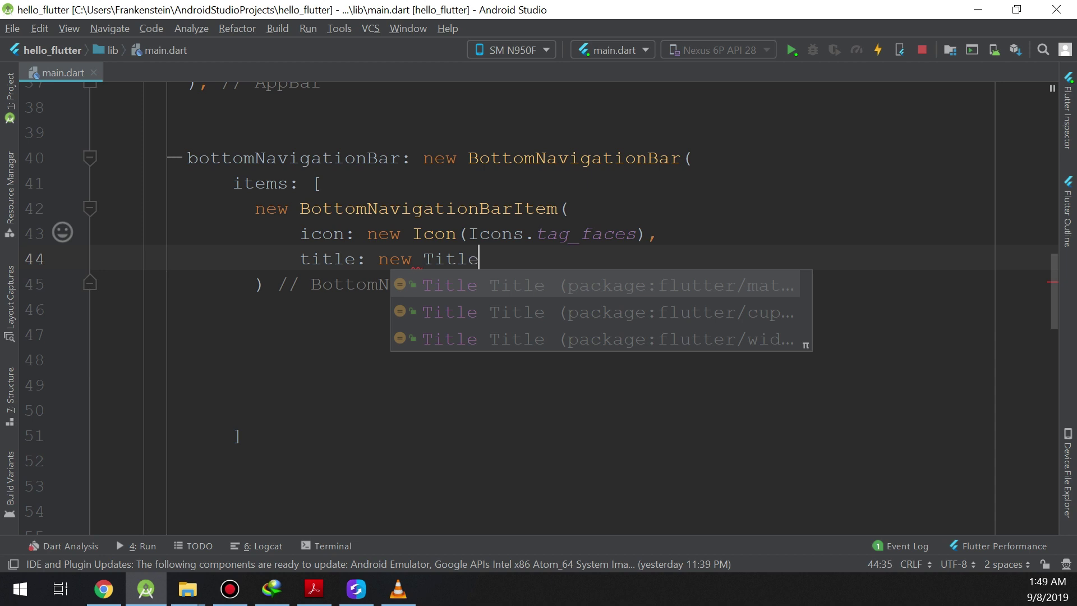
pyautogui.press('Return')
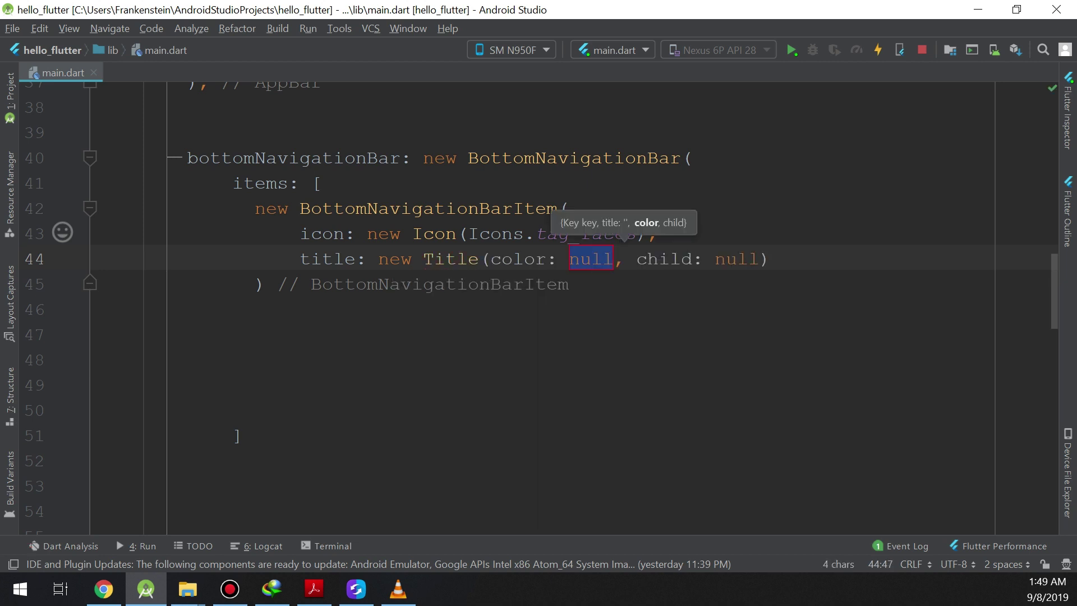
pyautogui.hotkey('ctrl', 'z')
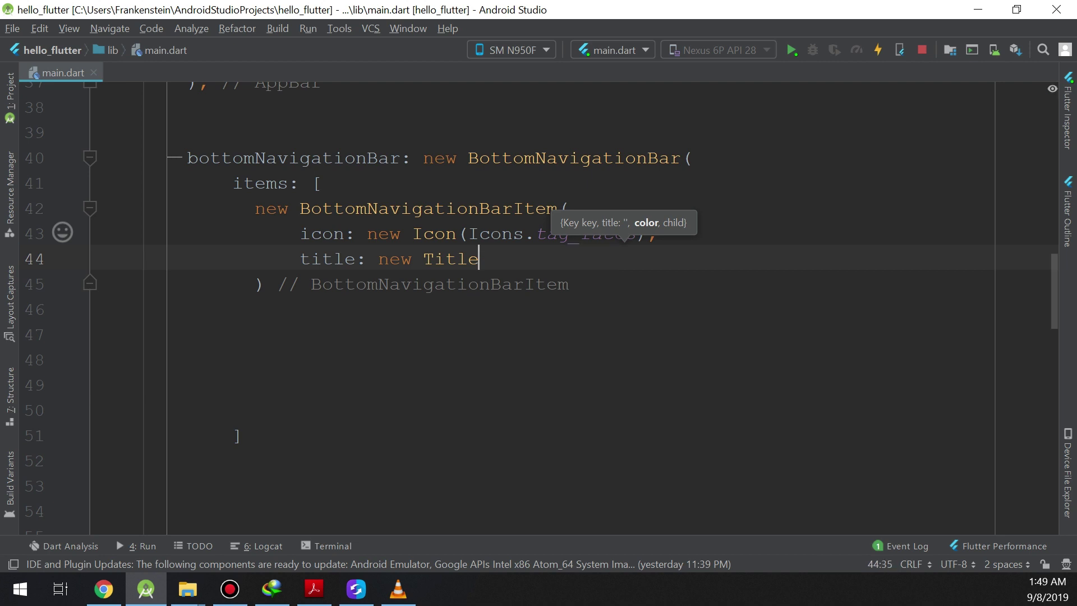
pyautogui.press('BackSpace')
pyautogui.press('BackSpace')
pyautogui.press('BackSpace')
pyautogui.write('Text')
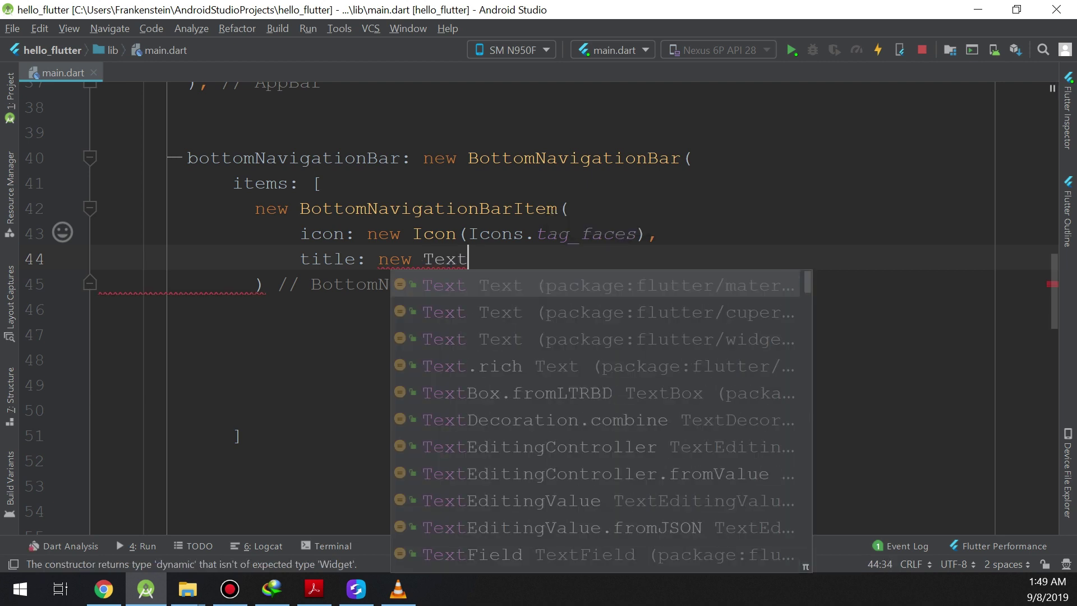
pyautogui.press('Return')
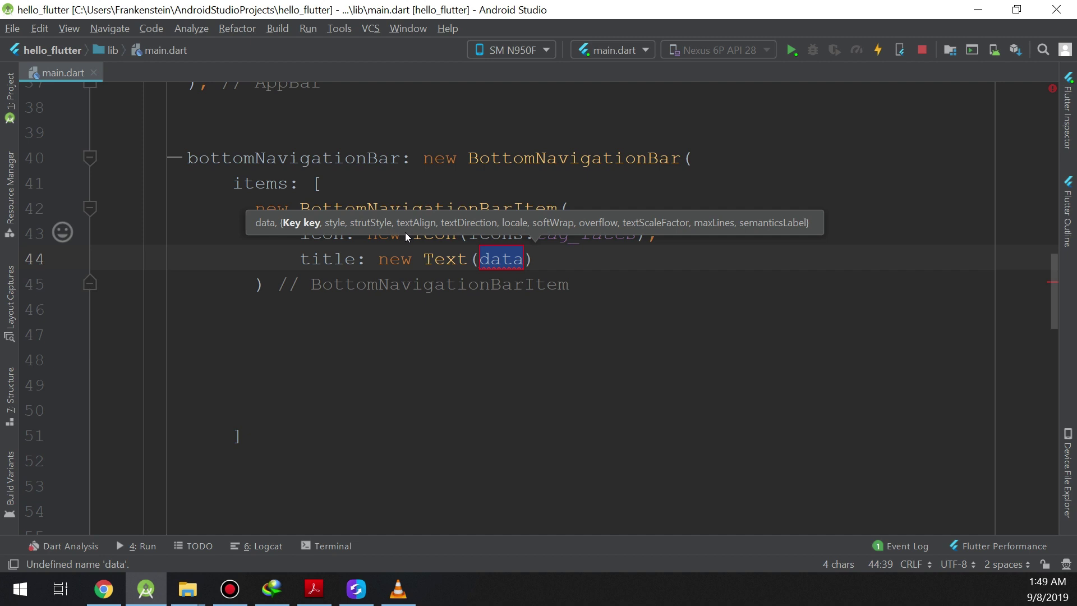
pyautogui.write("'")
pyautogui.write('Smilye')
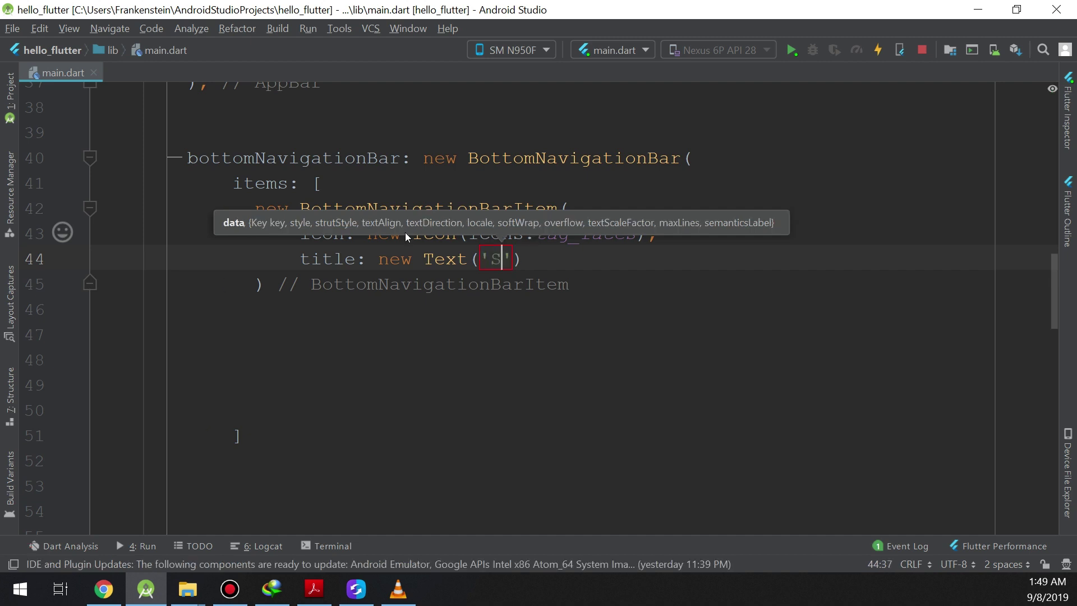
pyautogui.press('BackSpace')
pyautogui.press('BackSpace')
pyautogui.write('mily')
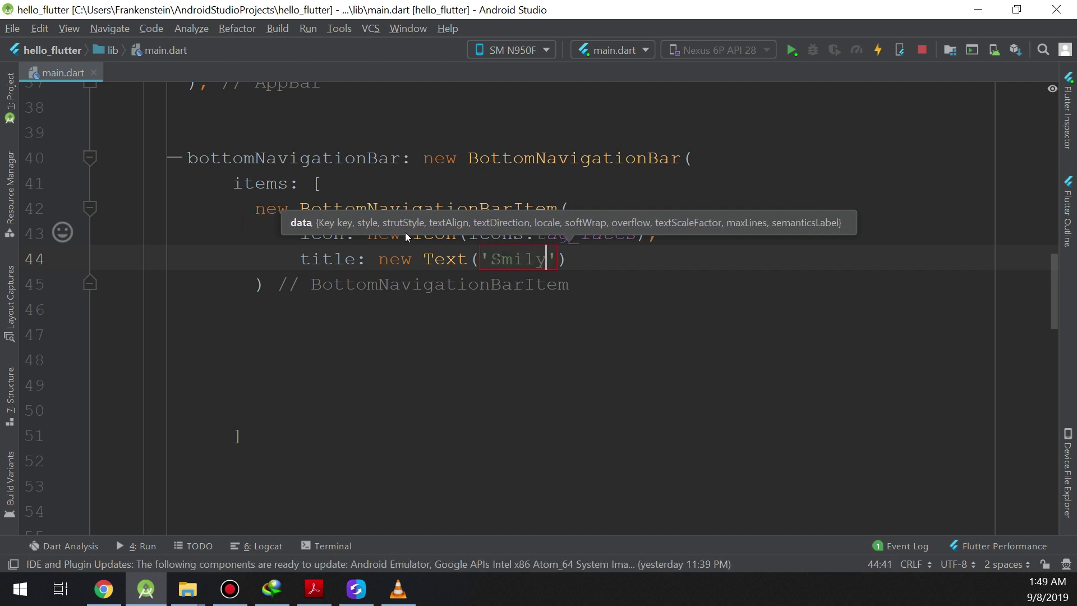
pyautogui.write('ey')
pyautogui.press('Right')
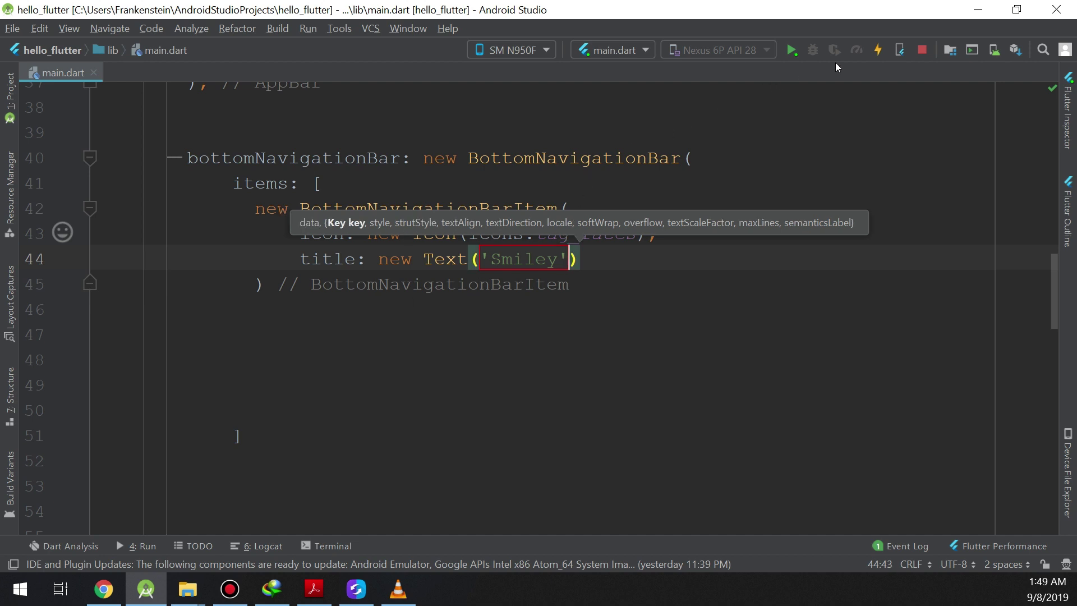
# Step: Hot-reload the app, then close the first item with a comma and title 'Smil'
pyautogui.click(877, 50)
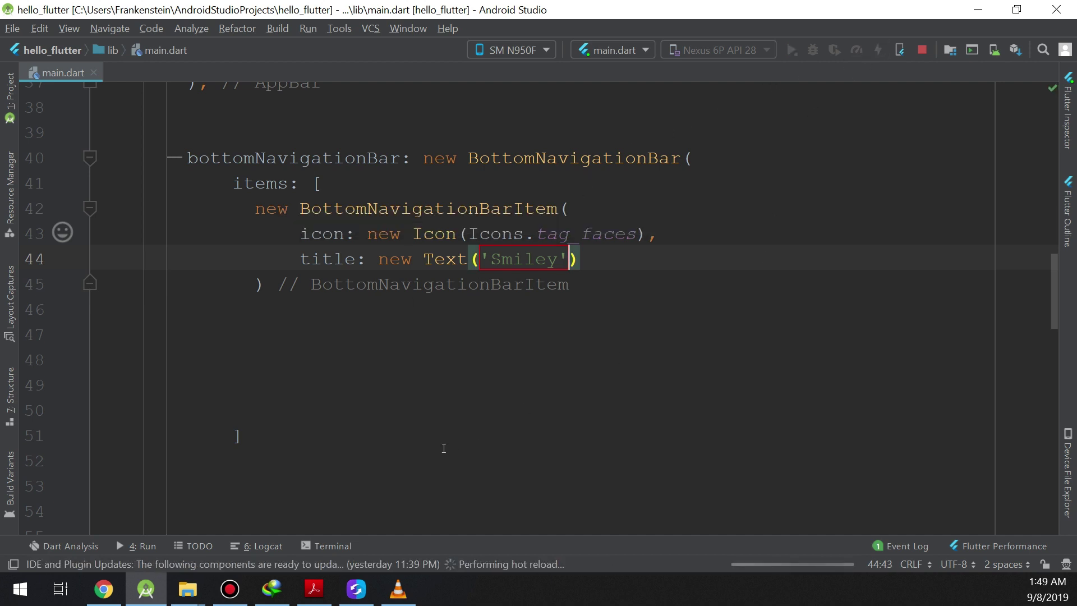
pyautogui.moveTo(355, 589)
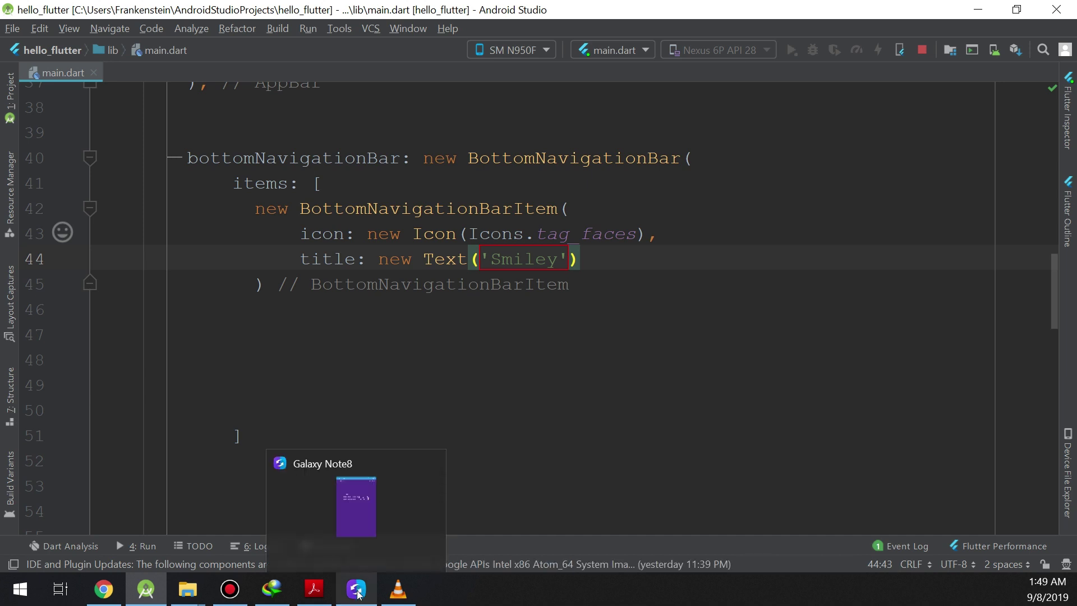
pyautogui.click(634, 438)
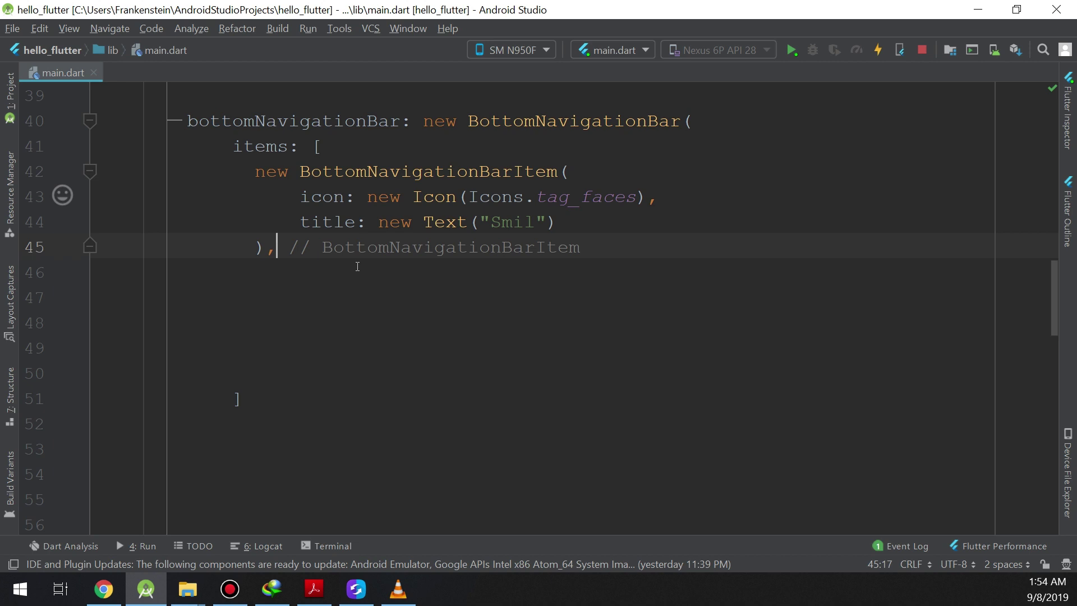
# Step: Add a second BottomNavigationBarItem, its icon on its own line, and correct the first title to 'Smile'
pyautogui.press('Return')
pyautogui.write('new B')
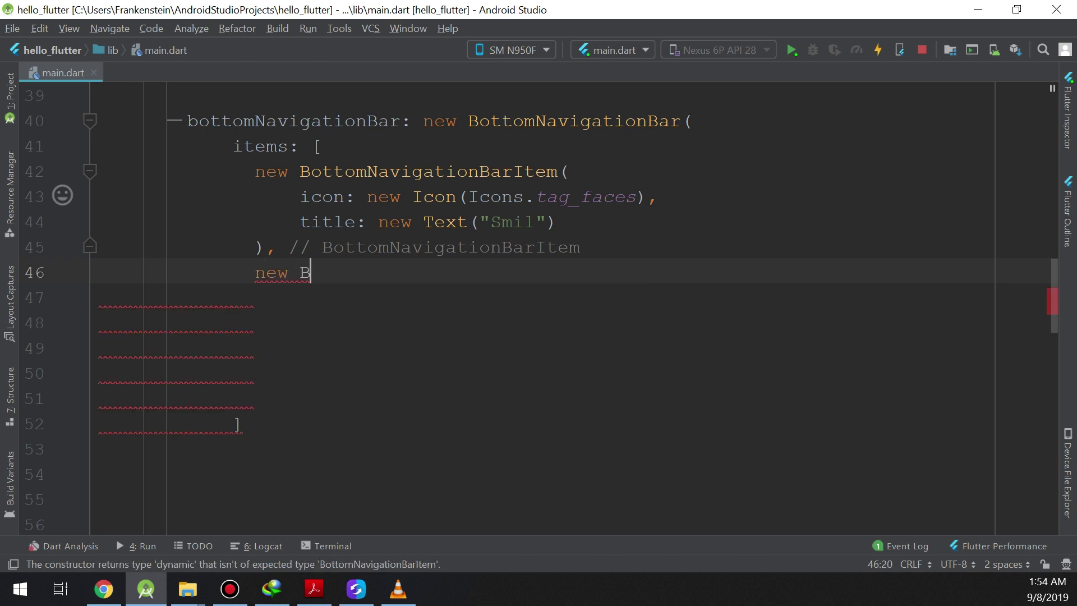
pyautogui.write('otto')
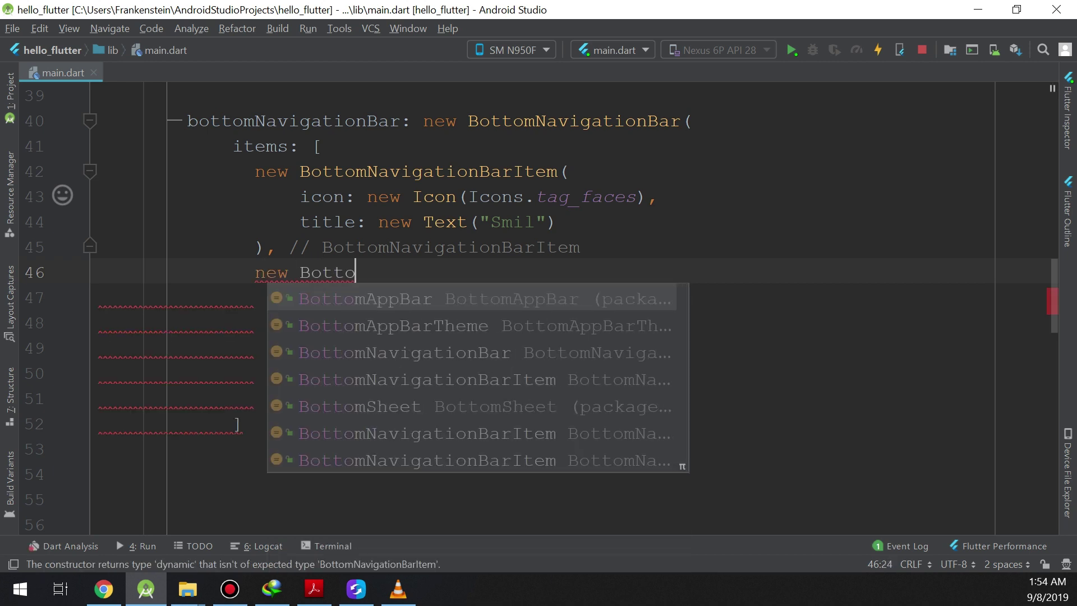
pyautogui.write('mNa')
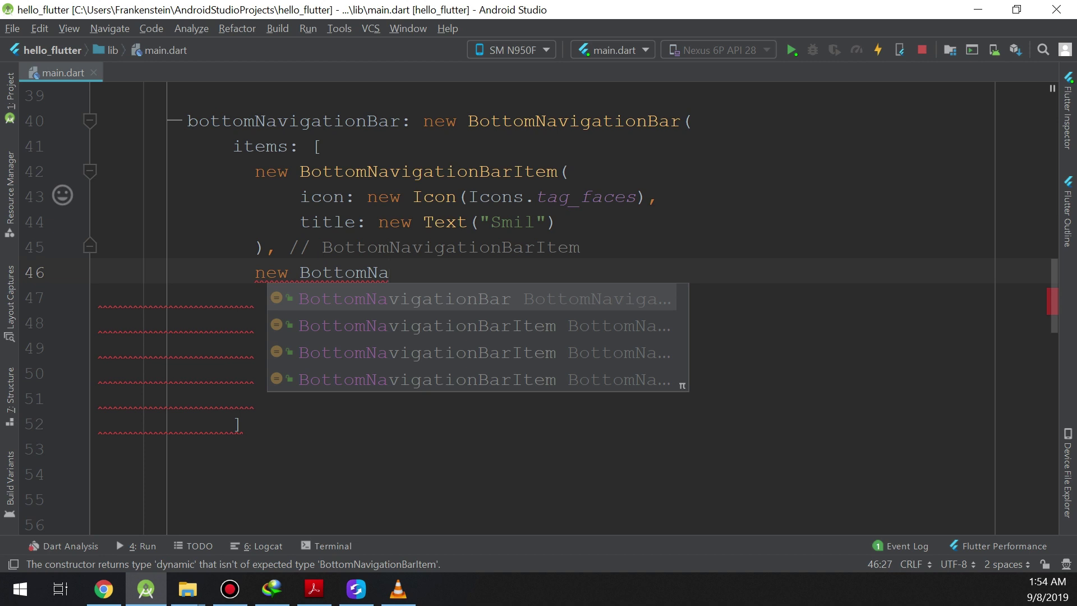
pyautogui.press('Down')
pyautogui.press('Return')
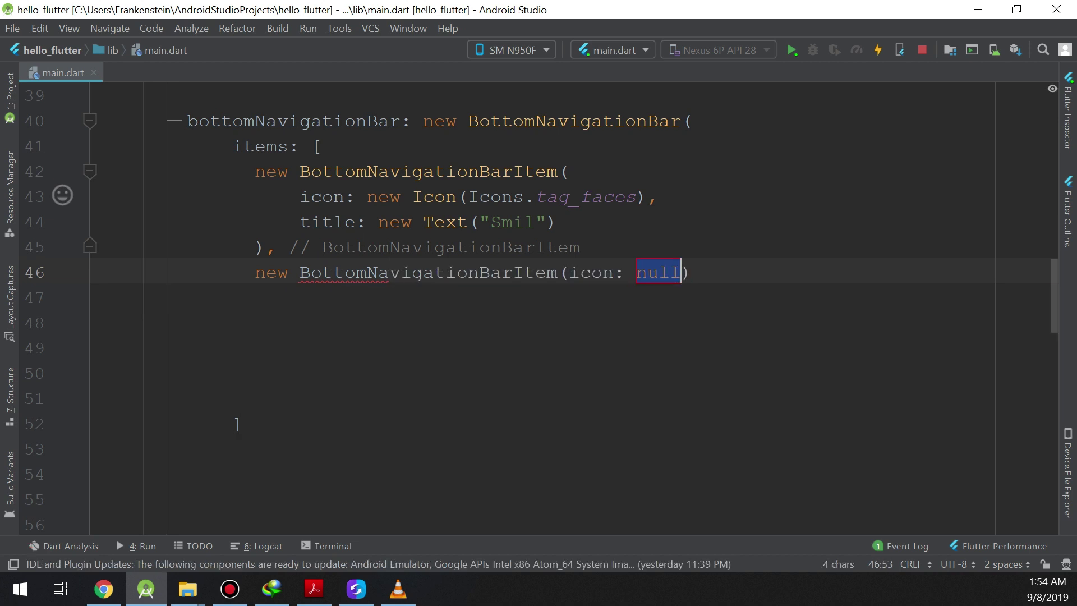
pyautogui.press('Left')
pyautogui.press('Left')
pyautogui.press('Left')
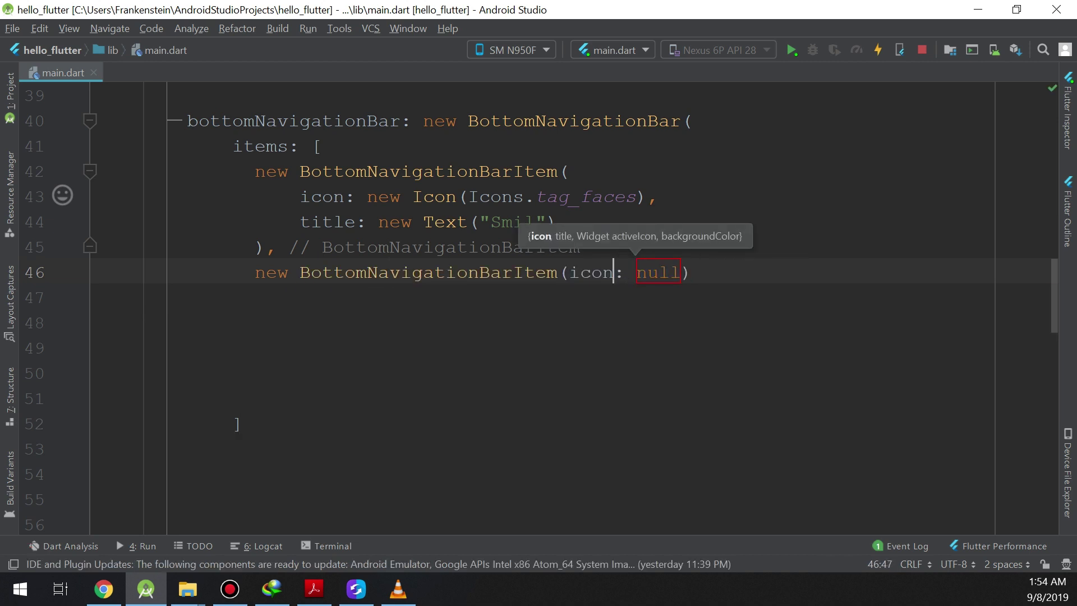
pyautogui.press('Left')
pyautogui.press('Left')
pyautogui.press('Left')
pyautogui.press('Left')
pyautogui.press('Return')
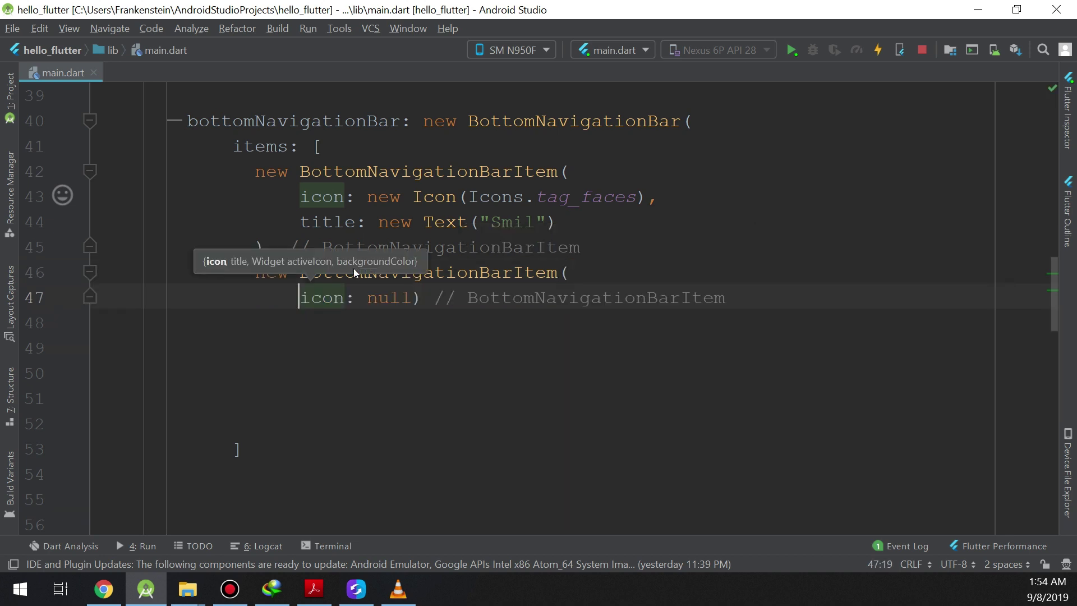
pyautogui.click(544, 222)
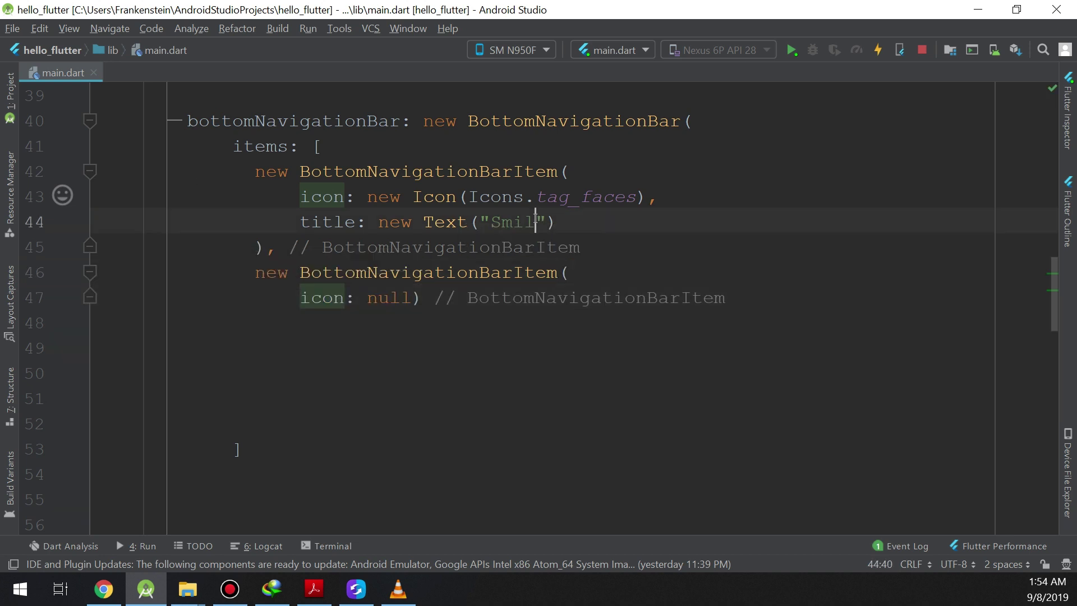
pyautogui.write('e')
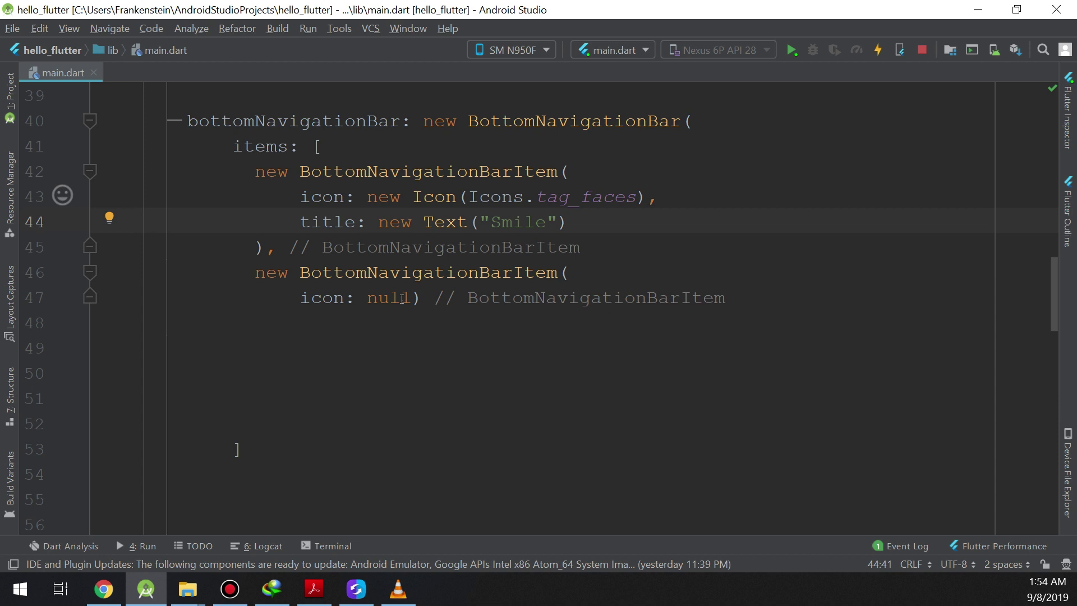
pyautogui.doubleClick(401, 298)
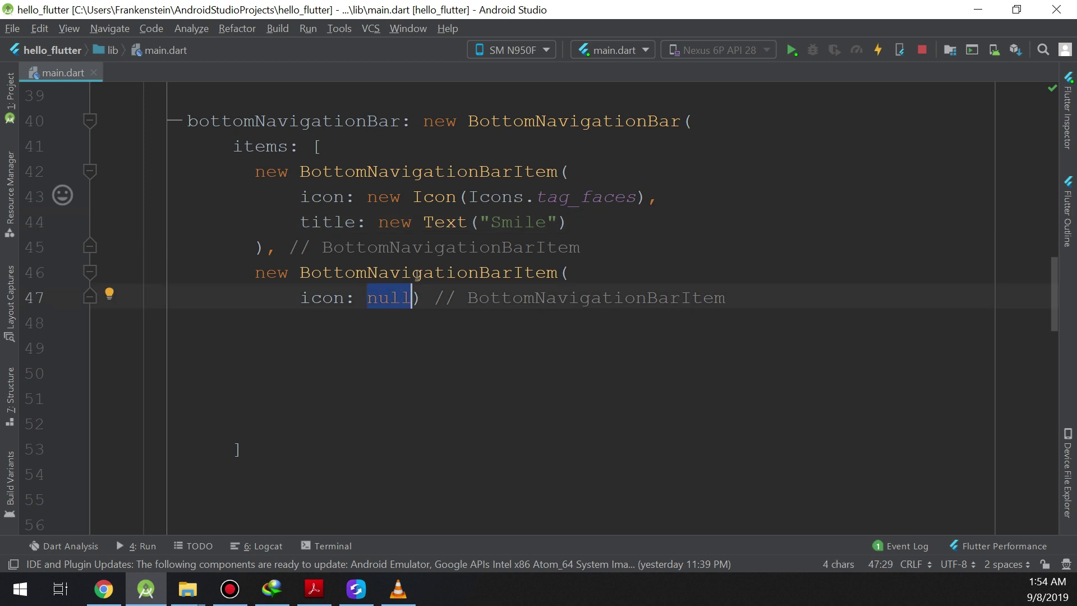
pyautogui.write('new Icon')
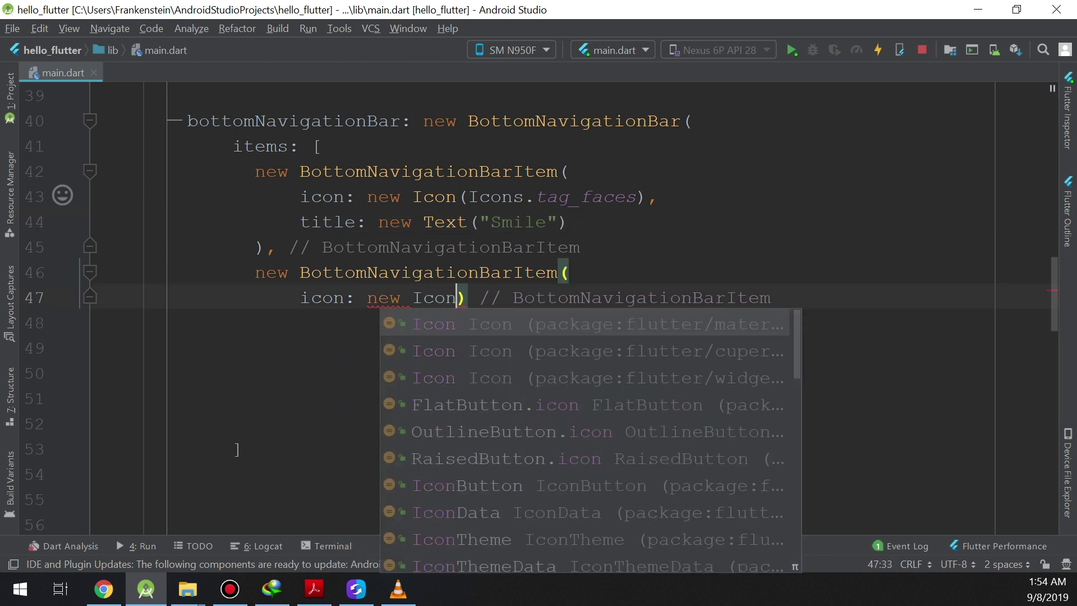
# Step: Set the second item's icon to new Icon(Icons.ac_unit), closing parenthesis on a new line
pyautogui.press('Return')
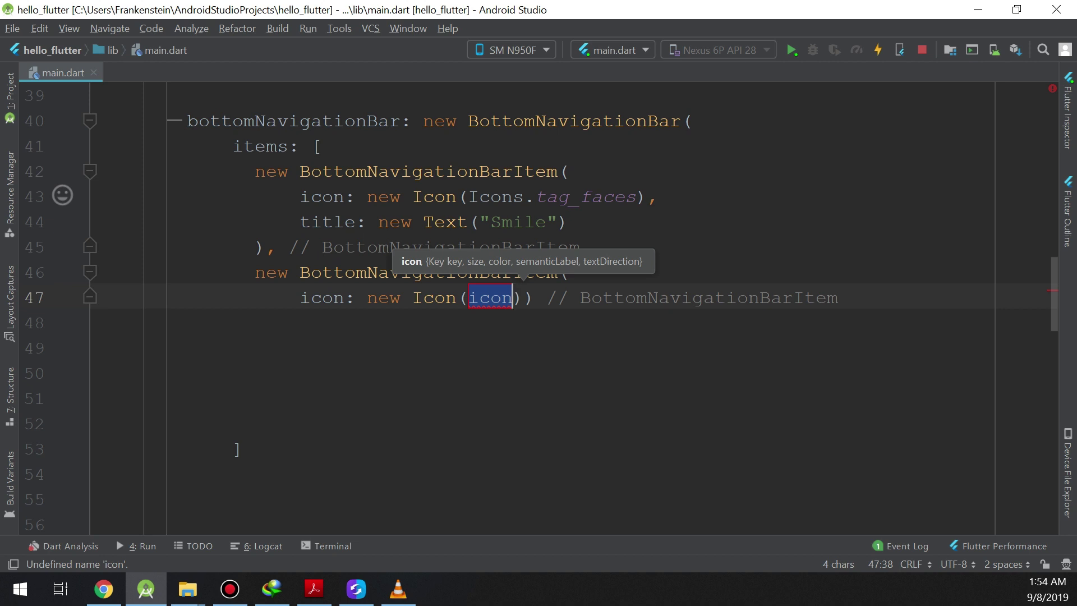
pyautogui.write('Icon')
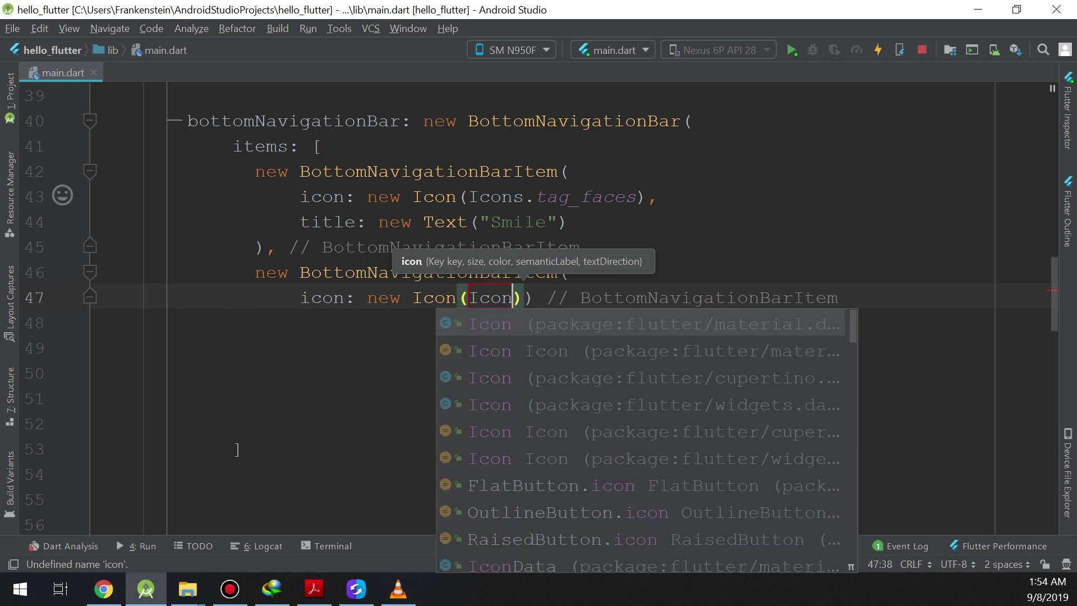
pyautogui.write('s.')
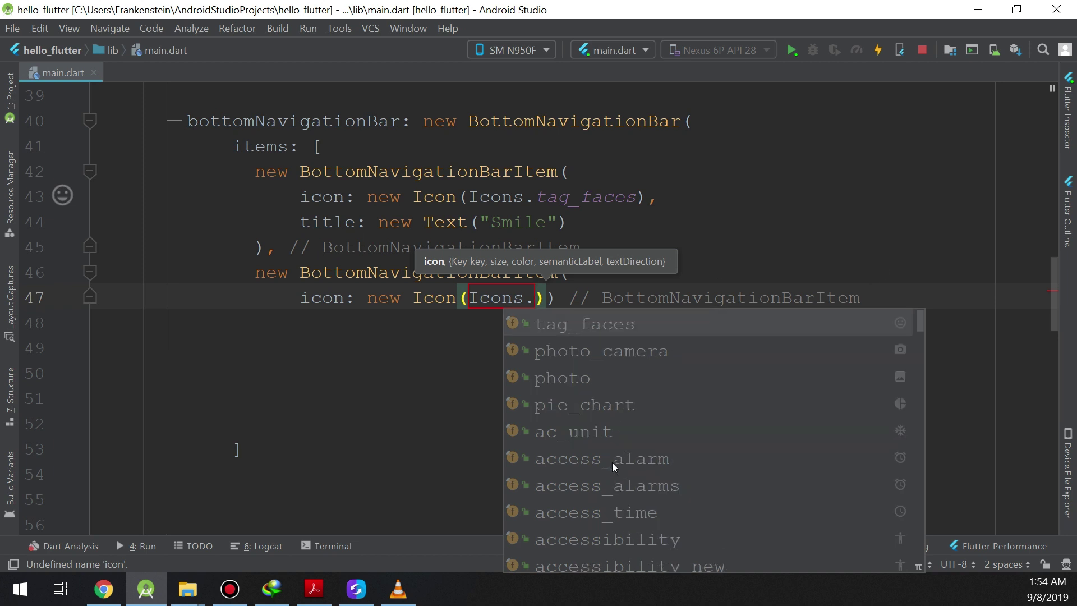
pyautogui.scroll(-1, 678, 481)
pyautogui.scroll(1, 679, 481)
pyautogui.click(878, 432)
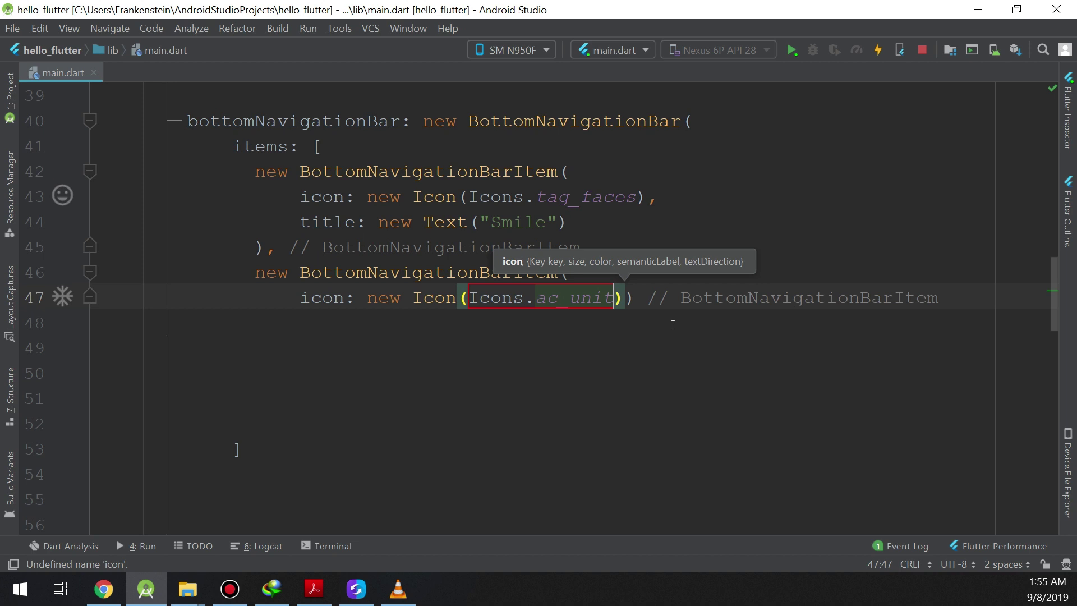
pyautogui.press('Return')
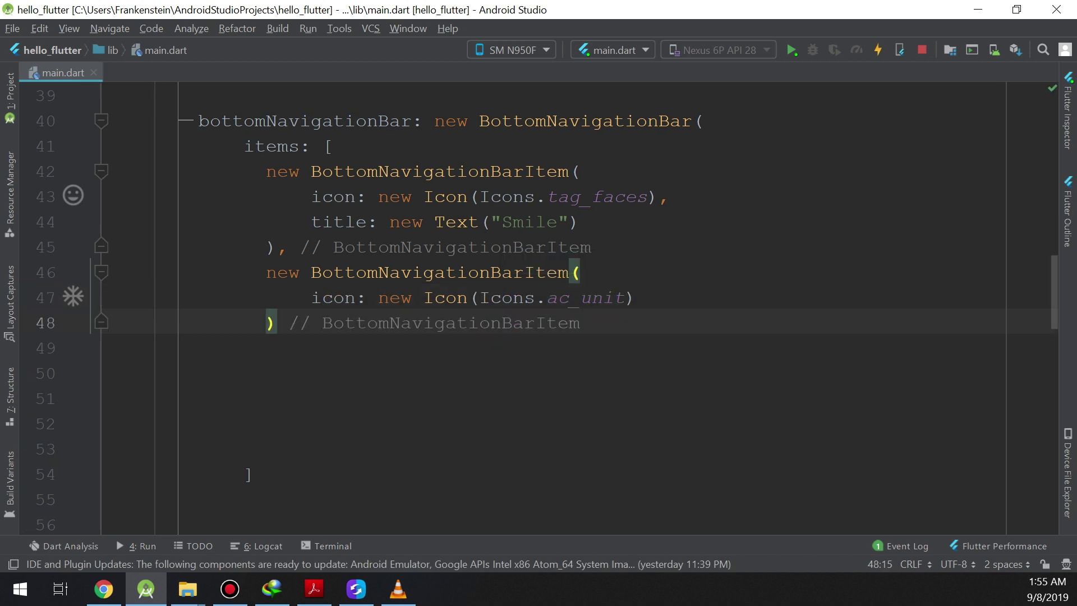
pyautogui.write('til')
# Step: Add title: new Text("Cold") on line 48 below the ac_unit icon
pyautogui.press('BackSpace')
pyautogui.press('BackSpace')
pyautogui.press('BackSpace')
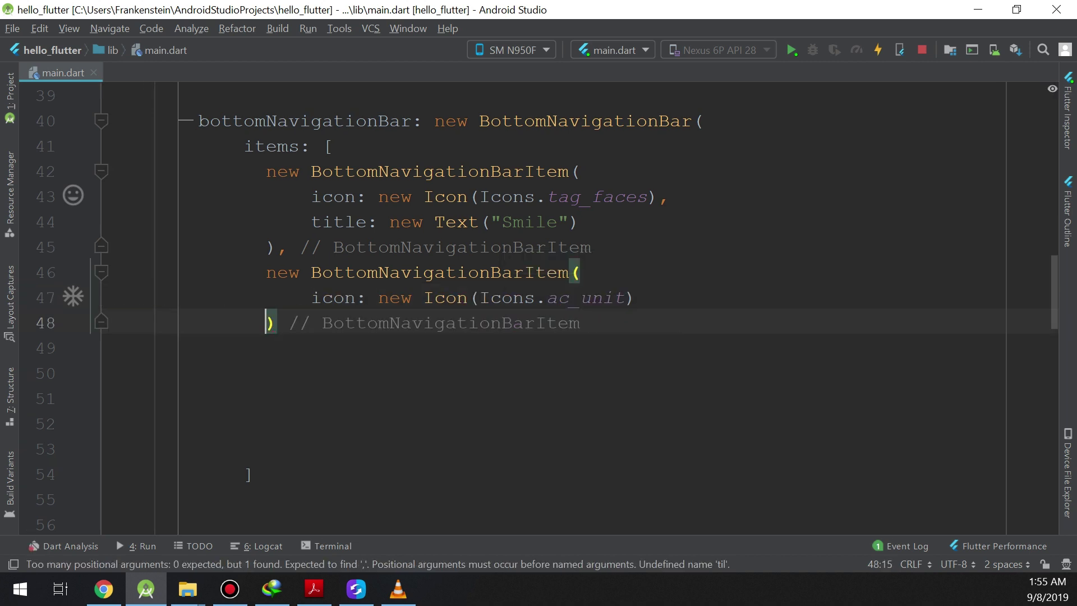
pyautogui.press('BackSpace')
pyautogui.write(',')
pyautogui.press('Return')
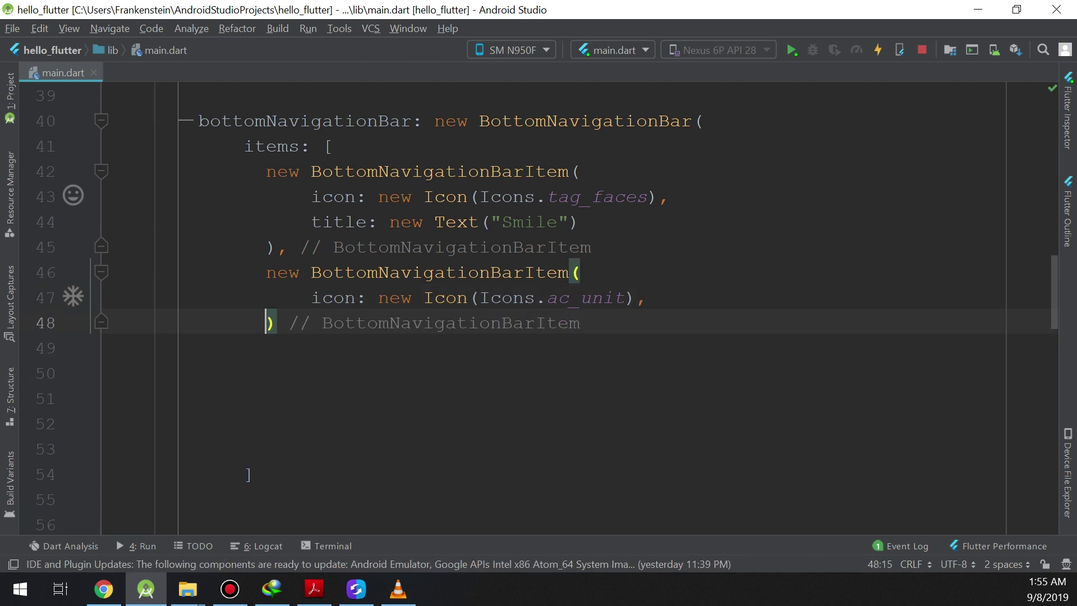
pyautogui.press('Tab')
pyautogui.write('to')
pyautogui.press('BackSpace')
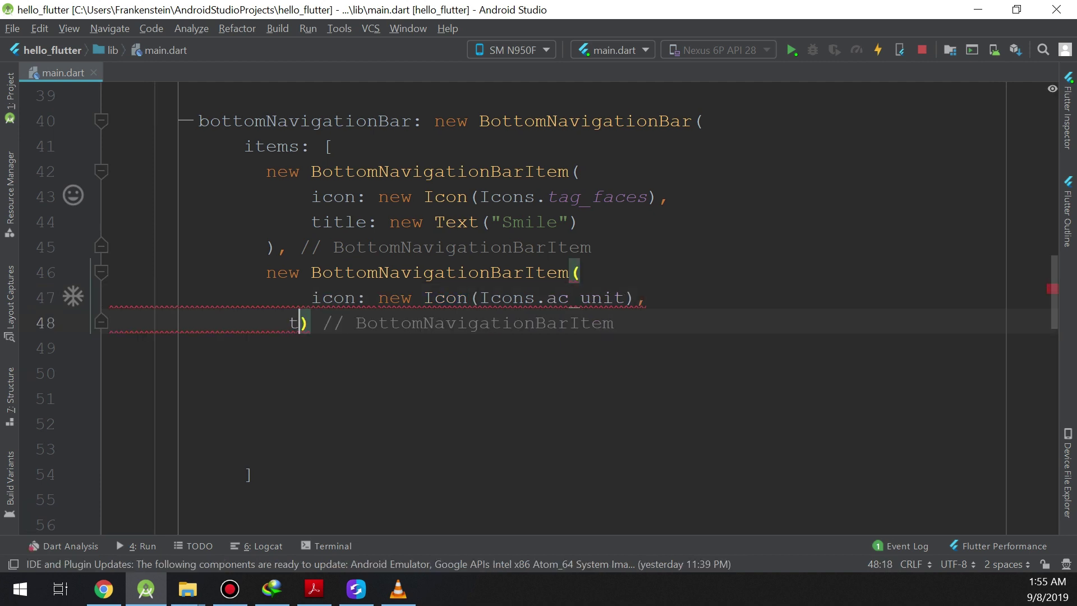
pyautogui.press('BackSpace')
pyautogui.press('Tab')
pyautogui.write('t')
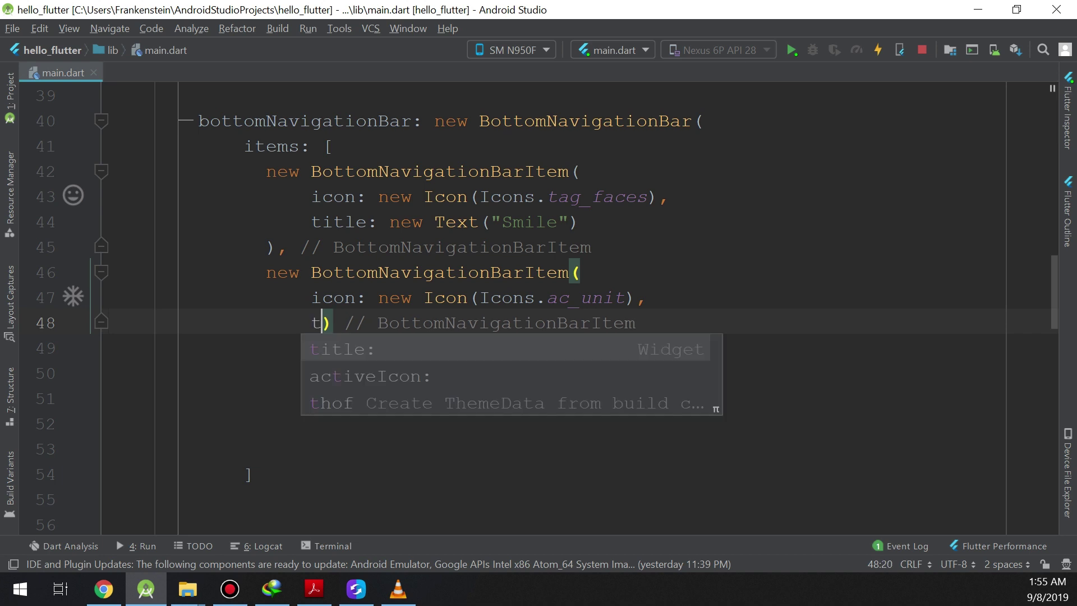
pyautogui.write('itle: ')
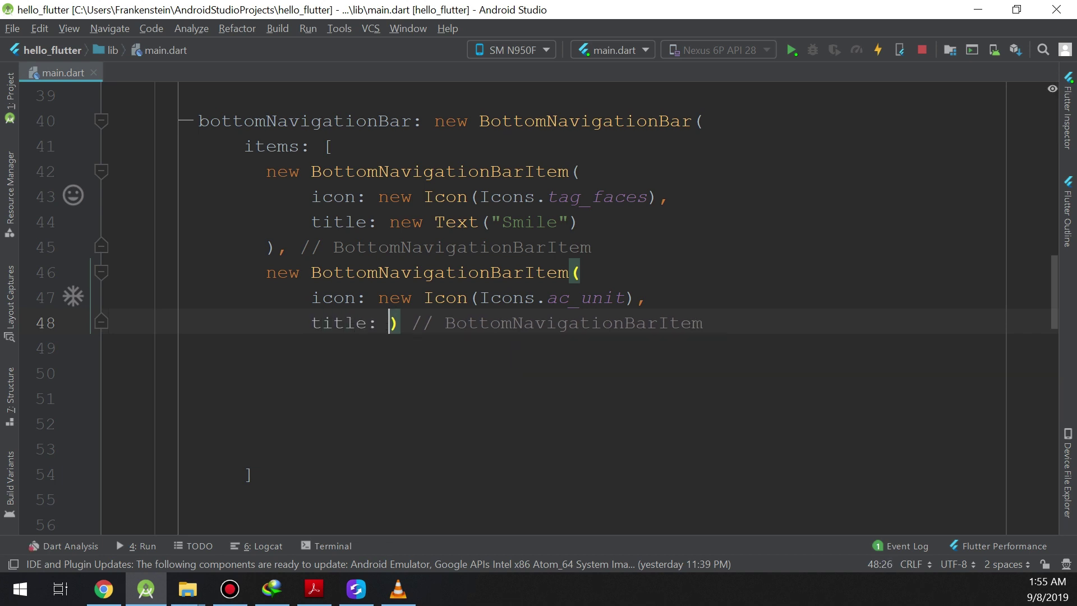
pyautogui.write('new ')
pyautogui.write('T')
pyautogui.write('ext')
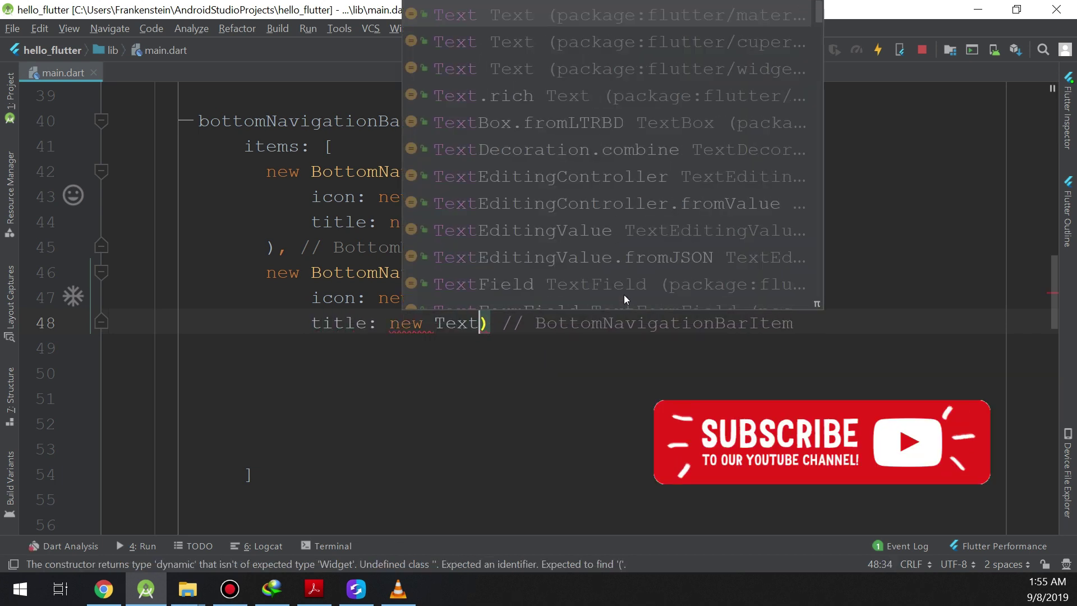
pyautogui.press('Return')
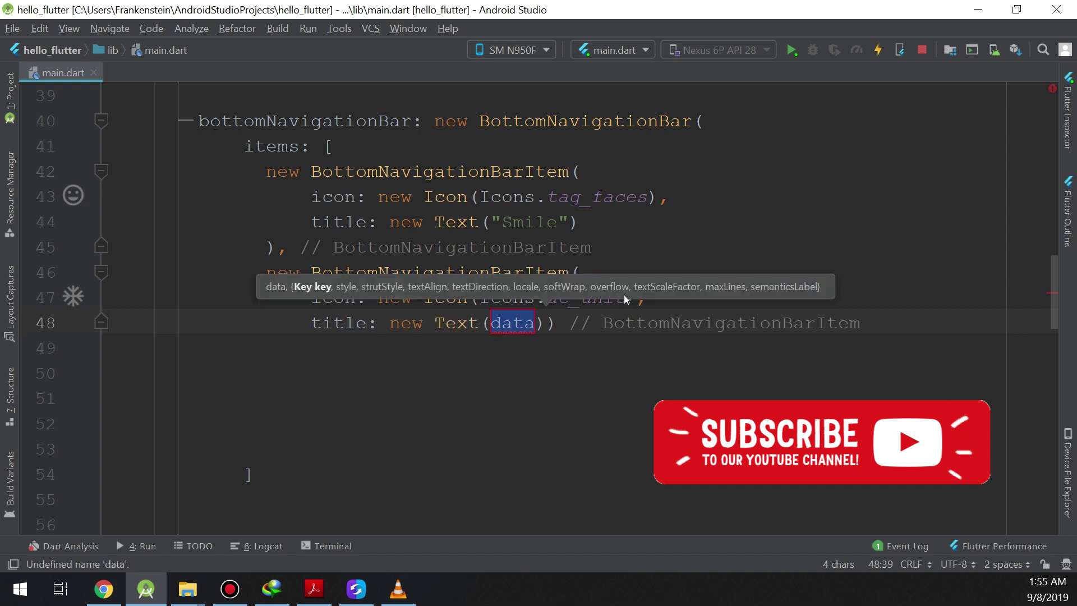
pyautogui.write('"')
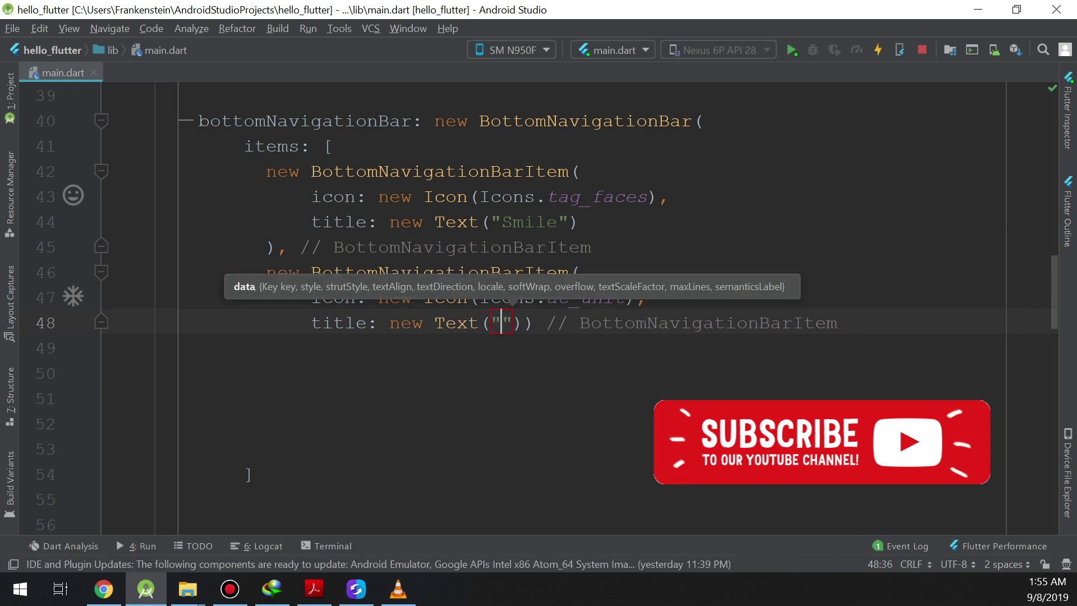
pyautogui.write('Cold')
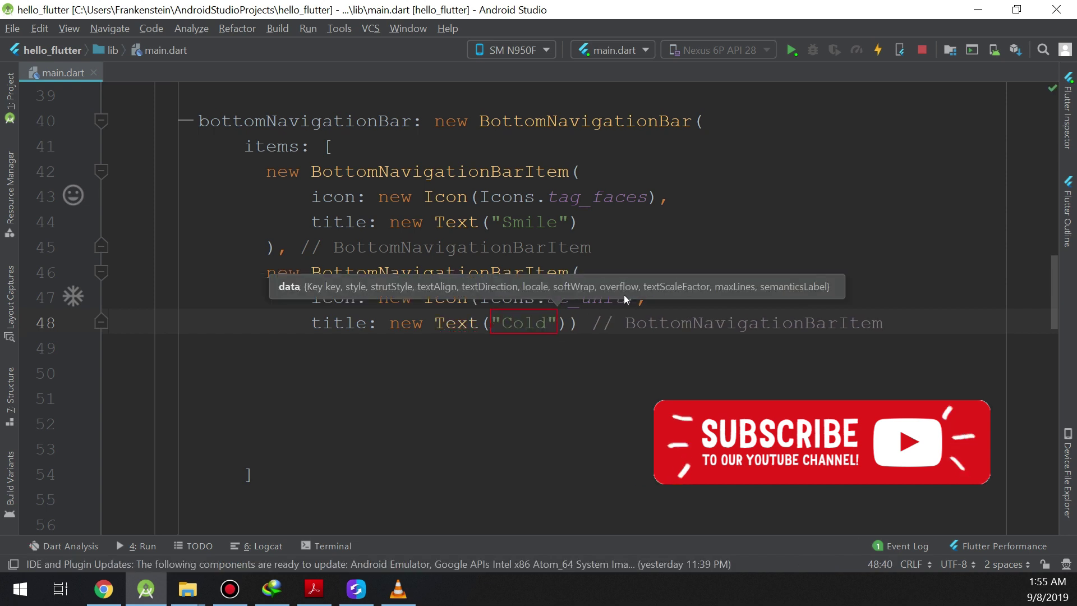
pyautogui.press('Right')
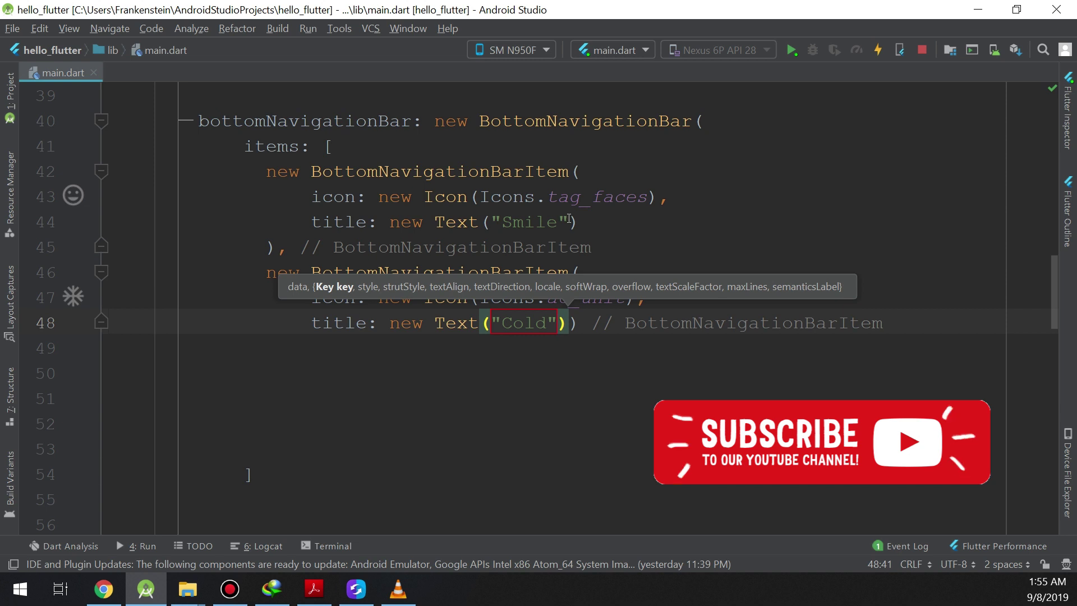
# Step: Compare the Smile title's quotes with the Cold title, then go past the Cold item's closing parentheses
pyautogui.click(569, 221)
pyautogui.moveTo(569, 221); pyautogui.dragTo(561, 222)
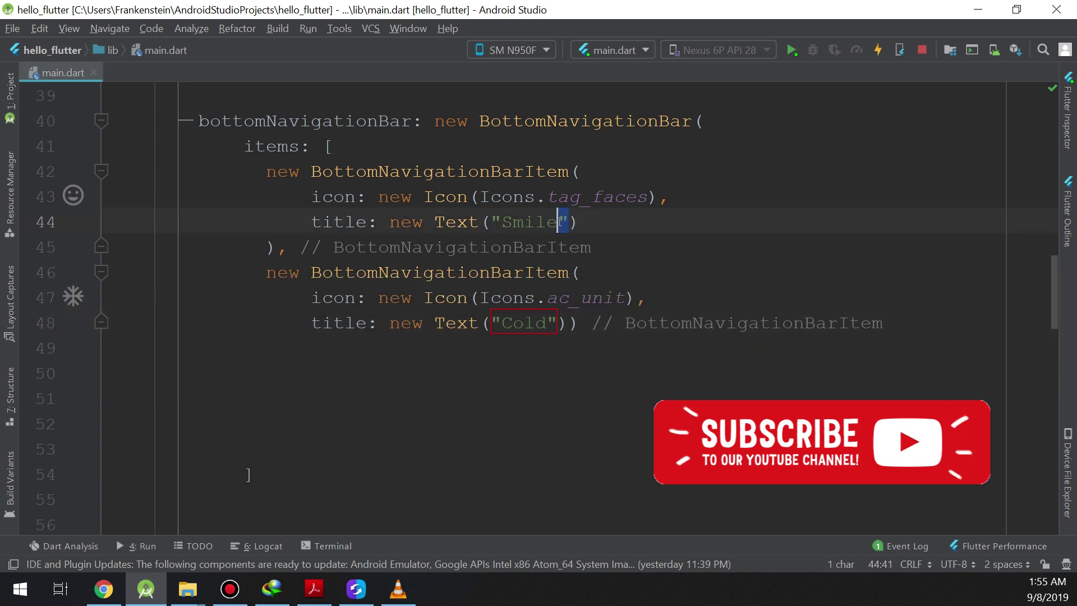
pyautogui.click(514, 222)
pyautogui.click(569, 323)
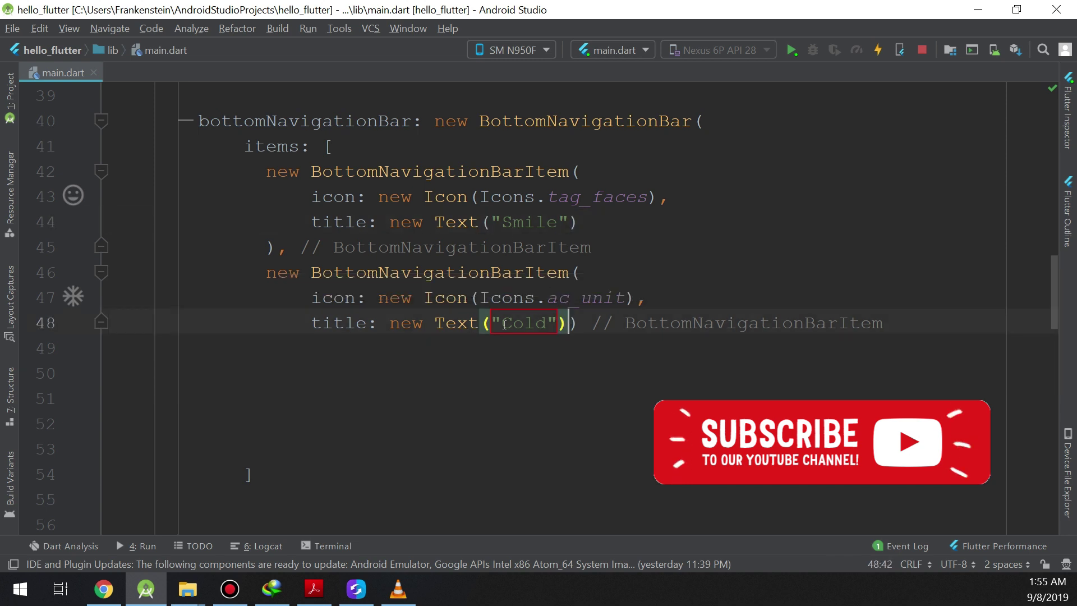
pyautogui.click(580, 323)
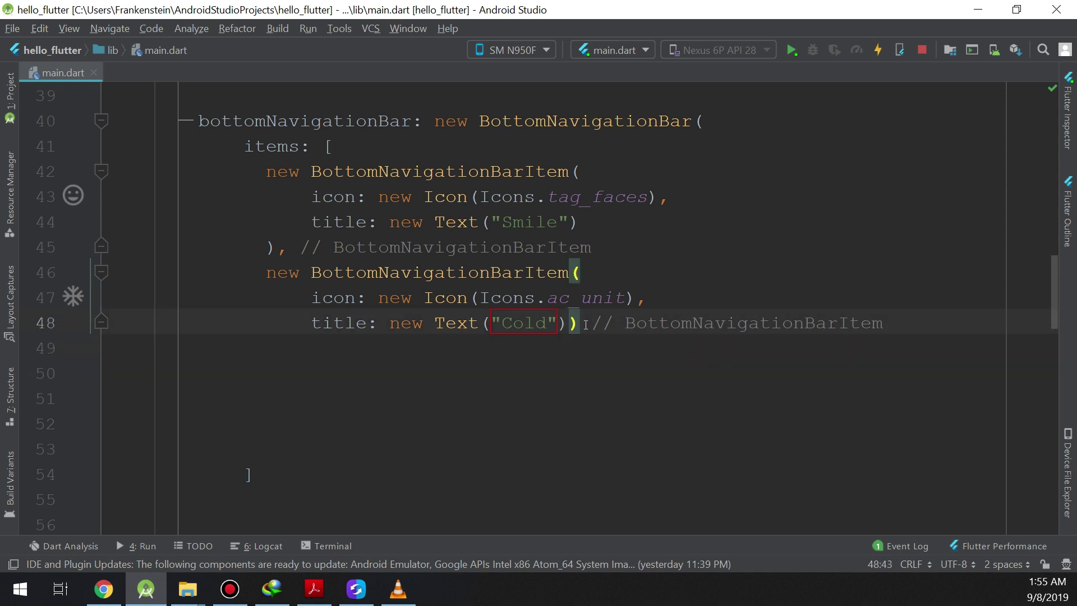
pyautogui.write(',')
# Step: Start a third BottomNavigationBarItem after the Cold item
pyautogui.press('Return')
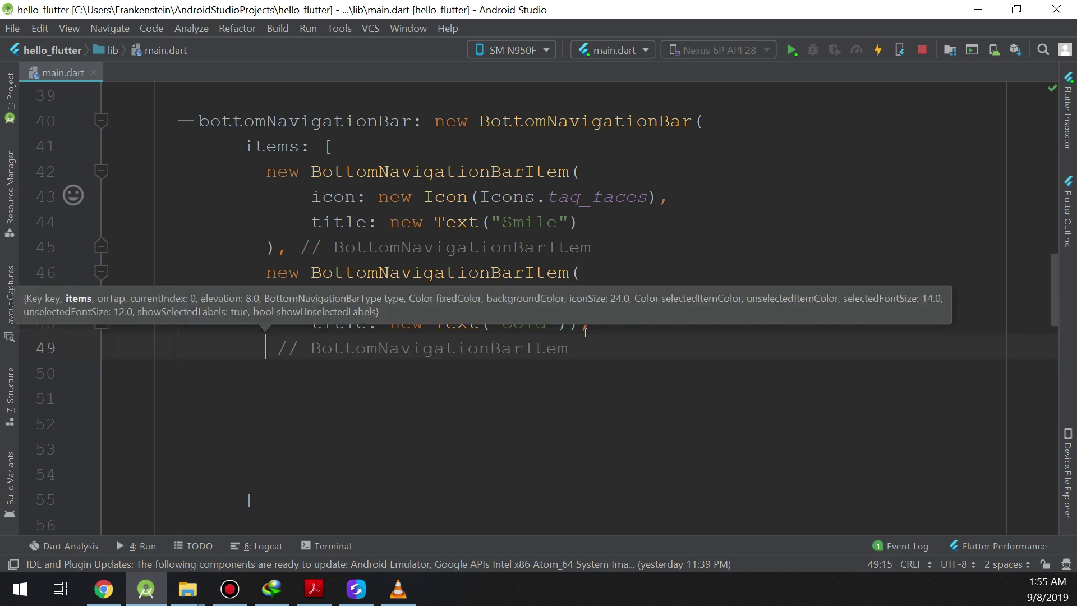
pyautogui.write('new ')
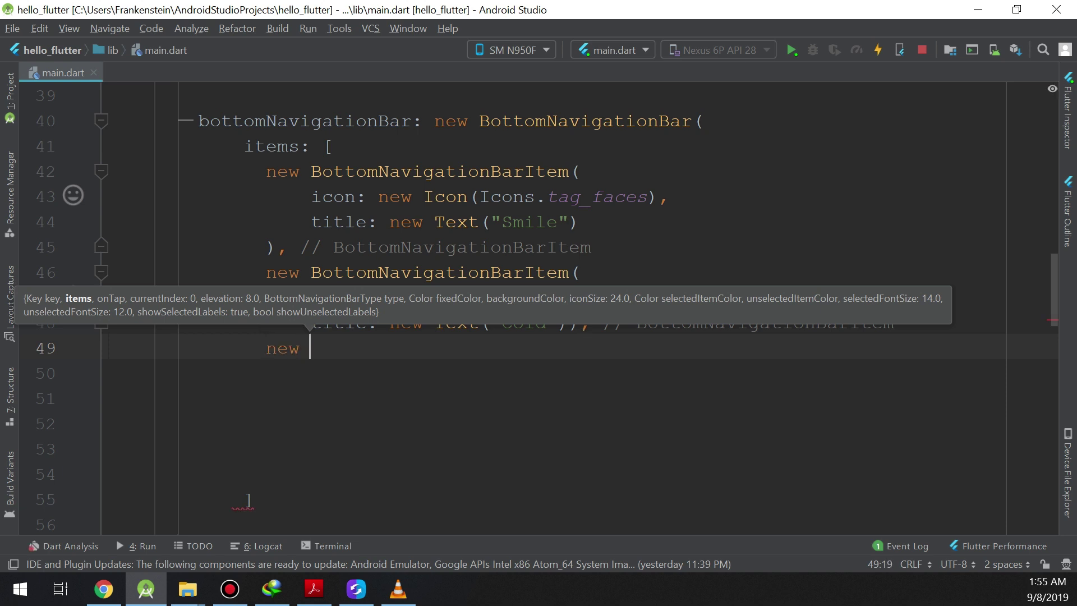
pyautogui.write('Bottom')
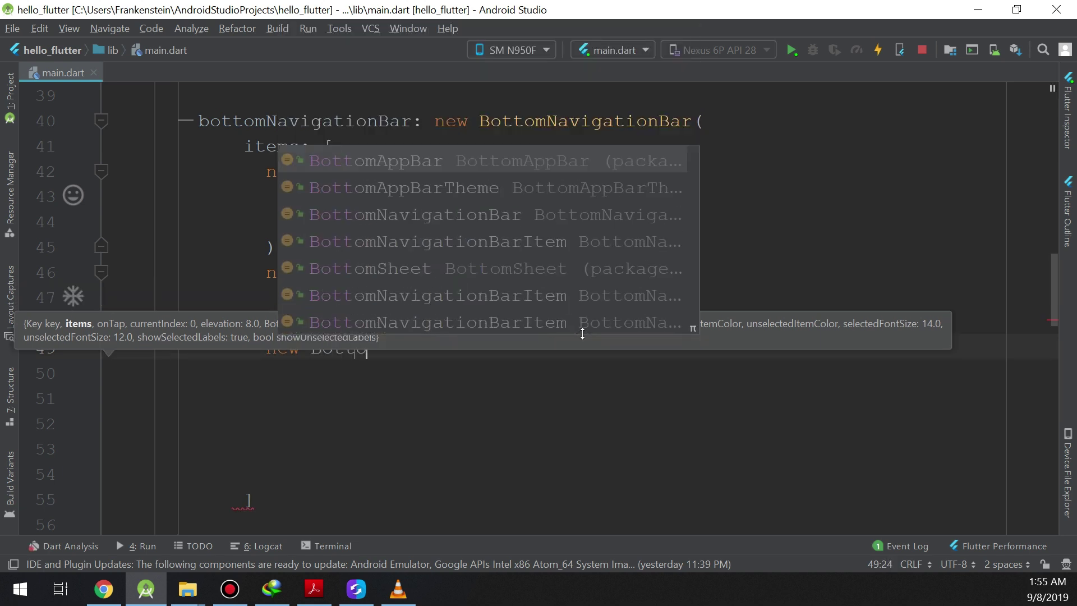
pyautogui.press('Down')
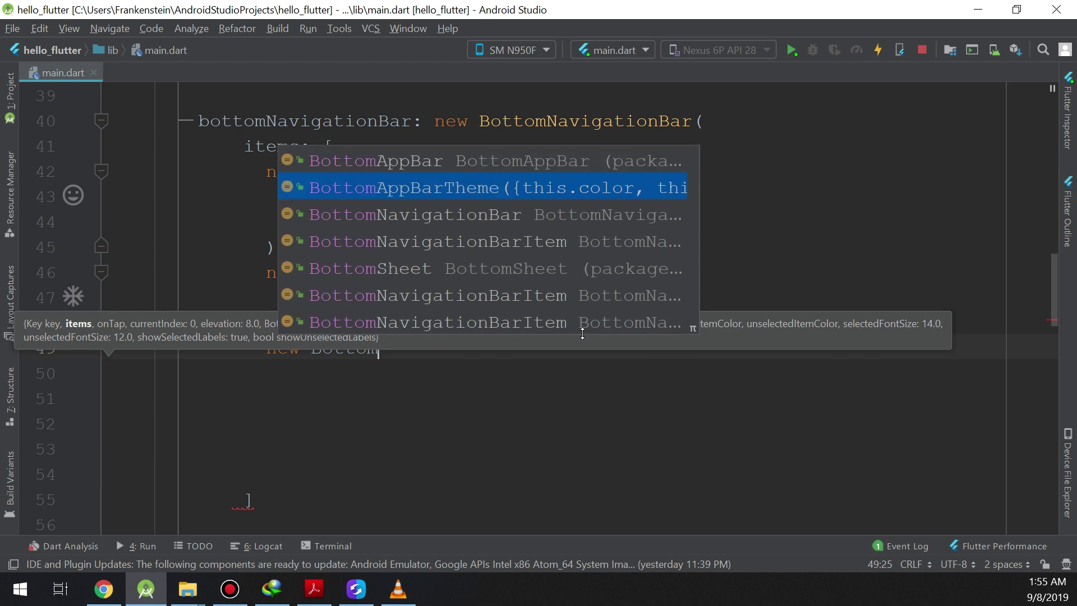
pyautogui.press('Down')
pyautogui.press('Down')
pyautogui.press('Return')
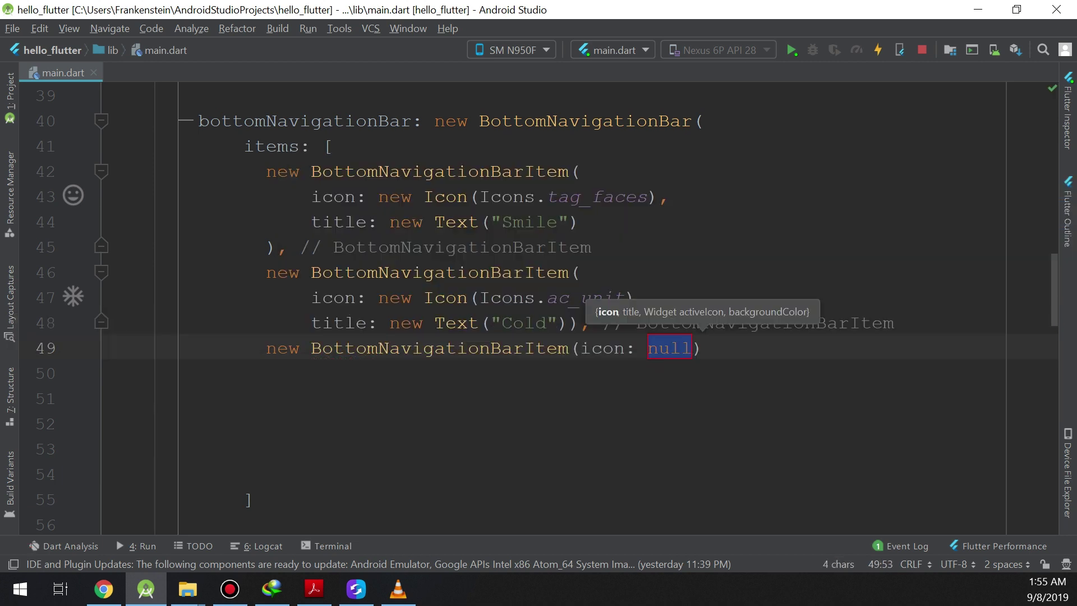
# Step: Move the third item's icon onto its own line and set it to new Icon(Icons.add_location)
pyautogui.click(589, 347)
pyautogui.press('Return')
pyautogui.hotkey('ctrl', 'z')
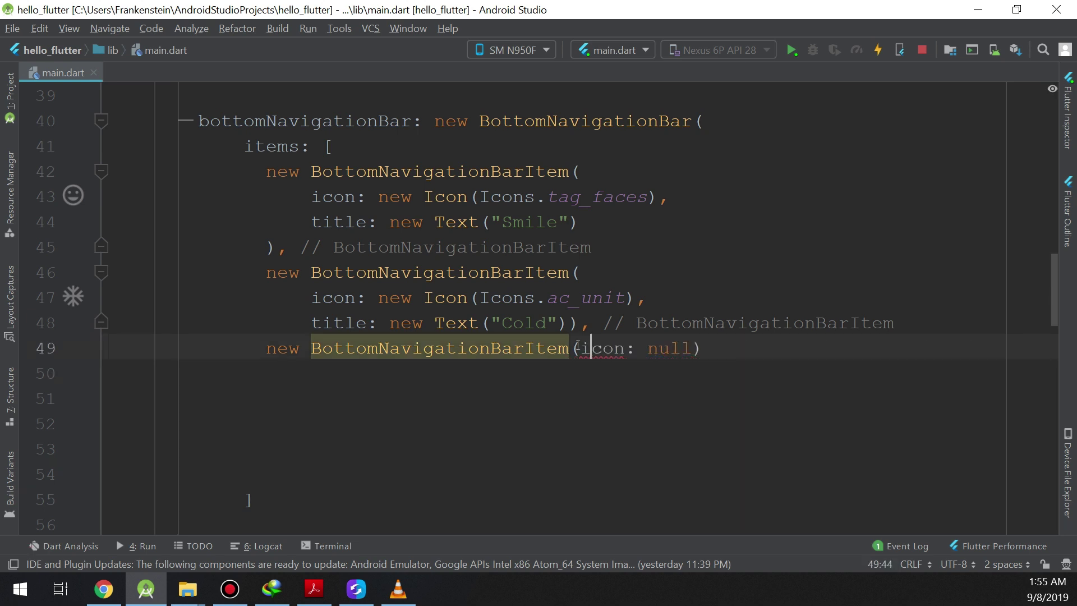
pyautogui.press('Return')
pyautogui.doubleClick(400, 374)
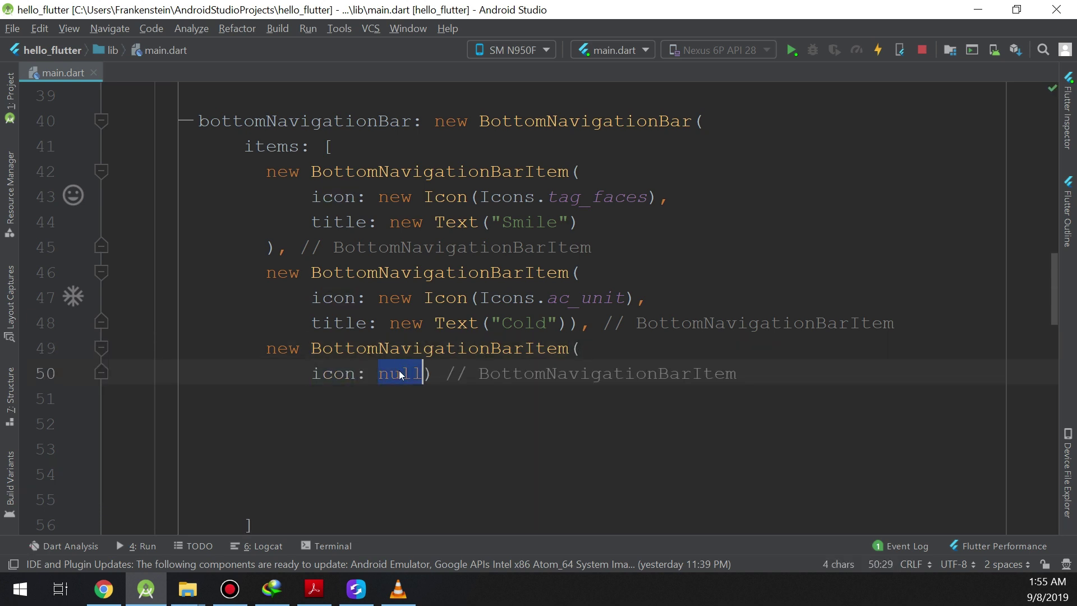
pyautogui.write('new Icon')
pyautogui.press('Return')
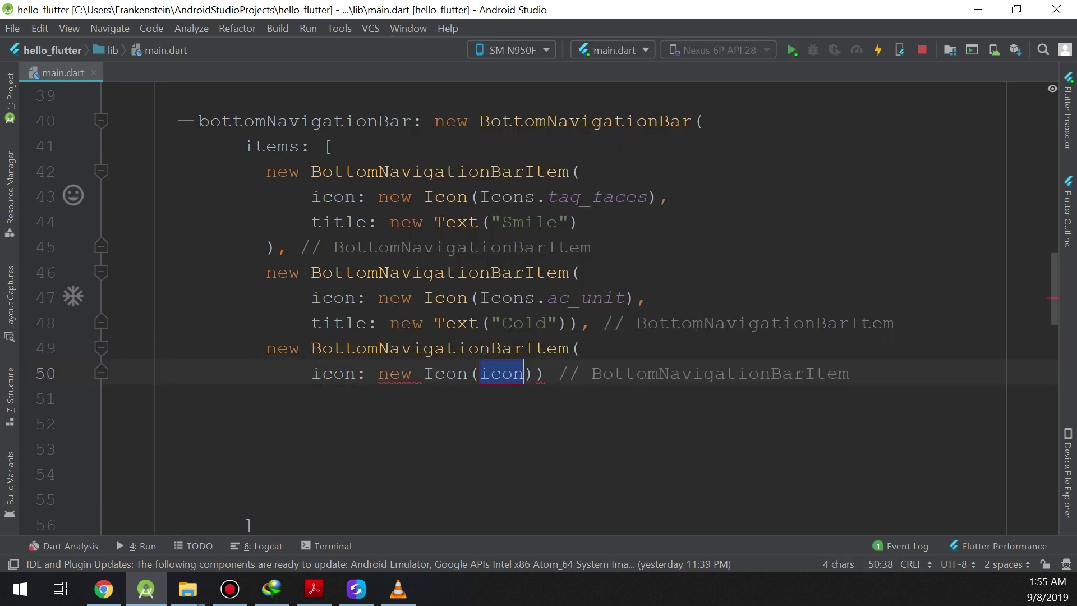
pyautogui.write('Icon')
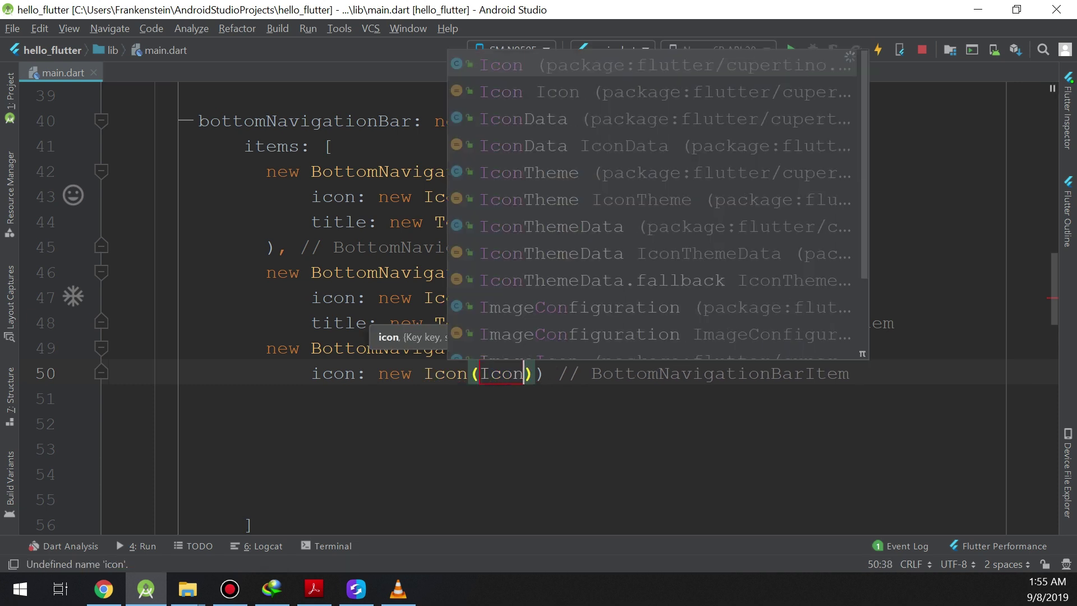
pyautogui.write('s.')
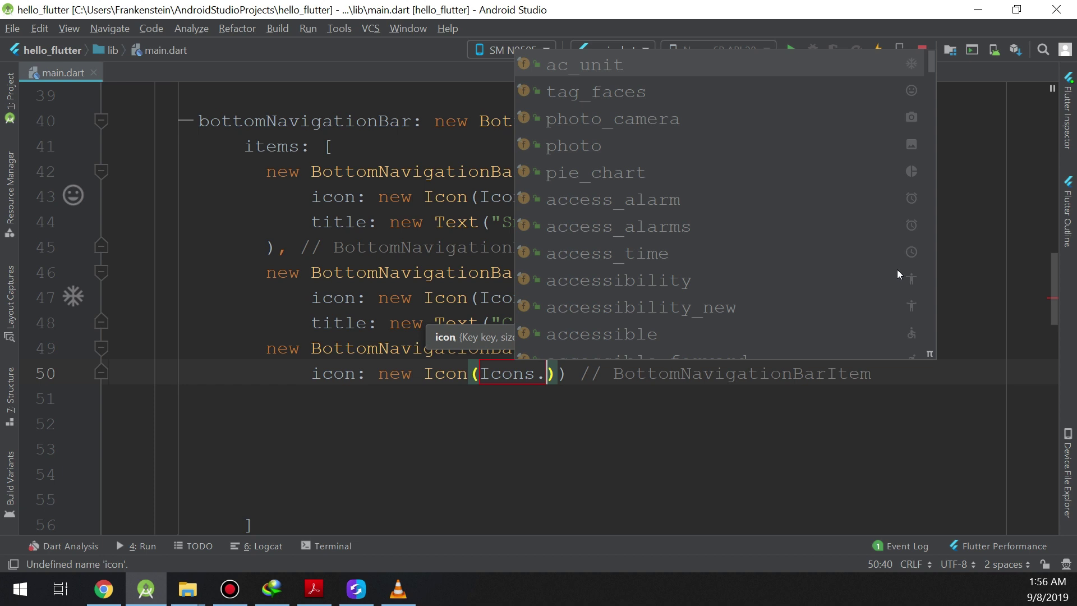
pyautogui.scroll(-3, 897, 269)
pyautogui.scroll(-2, 883, 297)
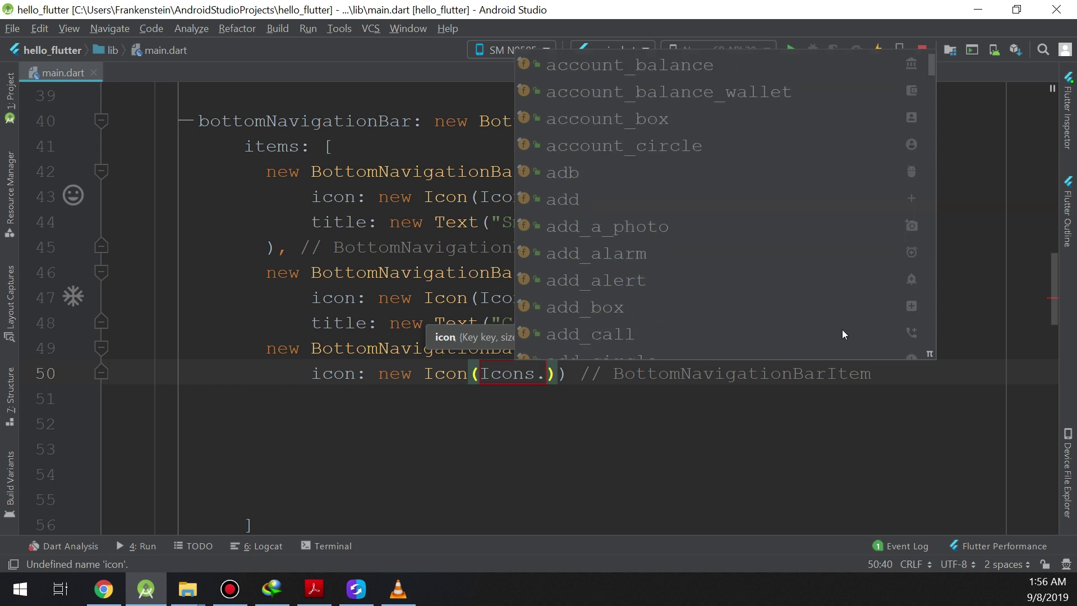
pyautogui.scroll(-6, 809, 329)
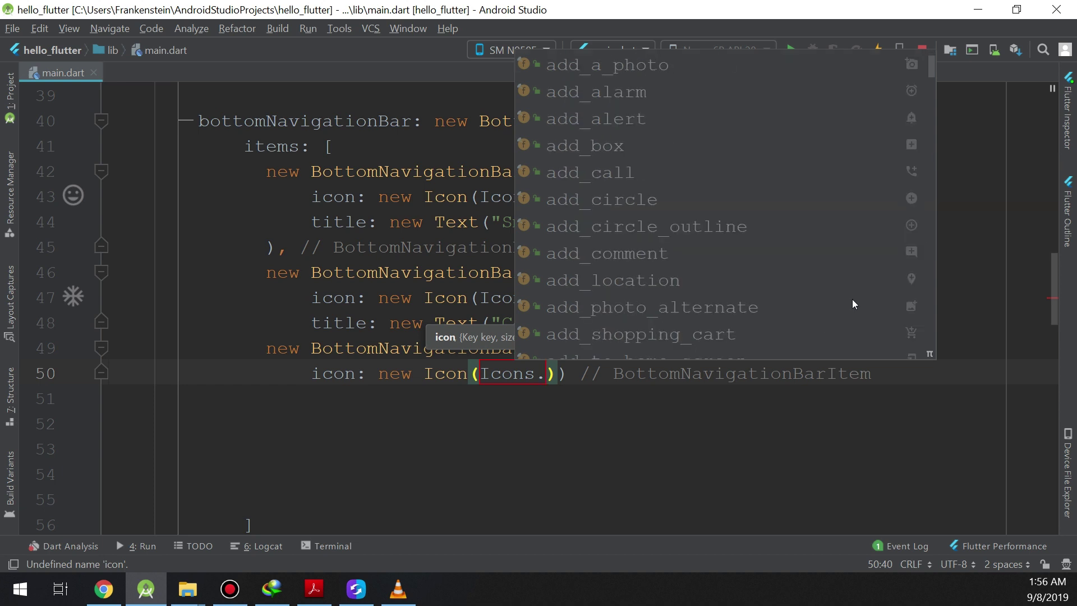
pyautogui.click(851, 281)
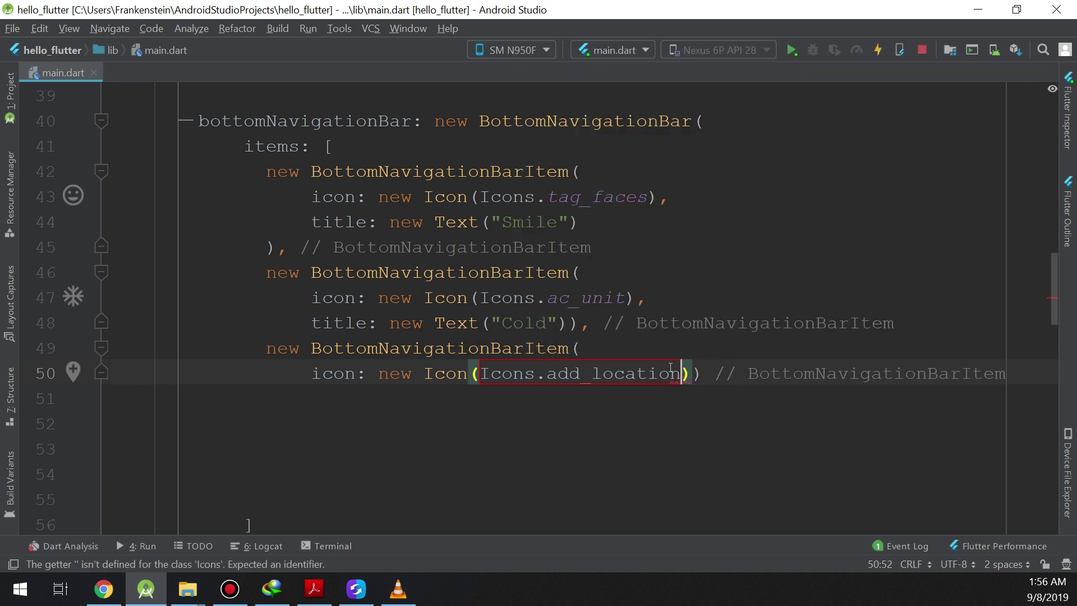
pyautogui.press('Right')
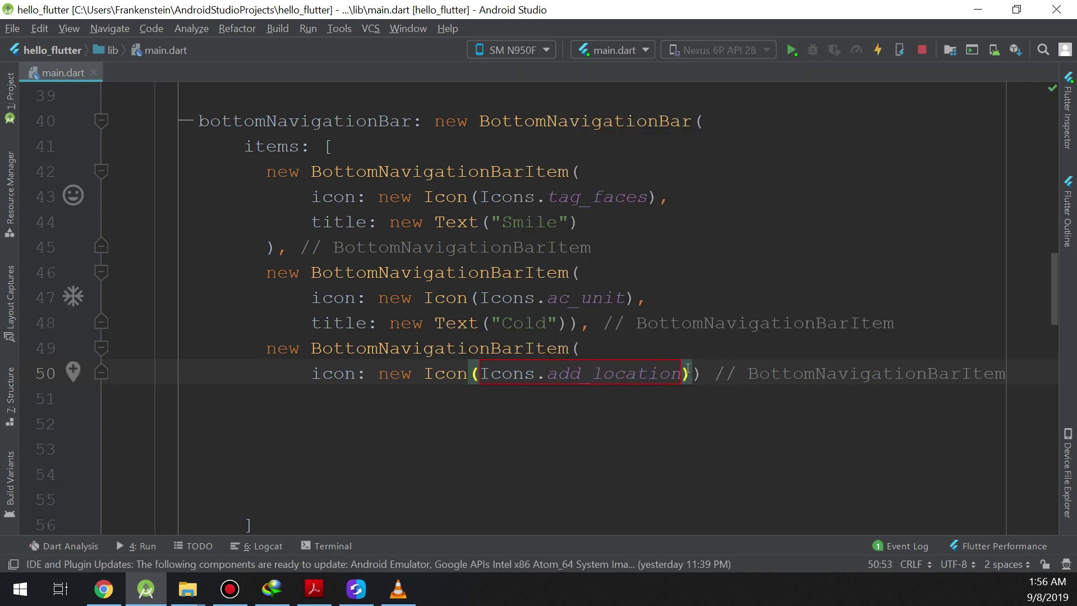
pyautogui.write(',')
# Step: Give the third navigation item the title new Text("Position") and hot-reload with Ctrl+S
pyautogui.press('Return')
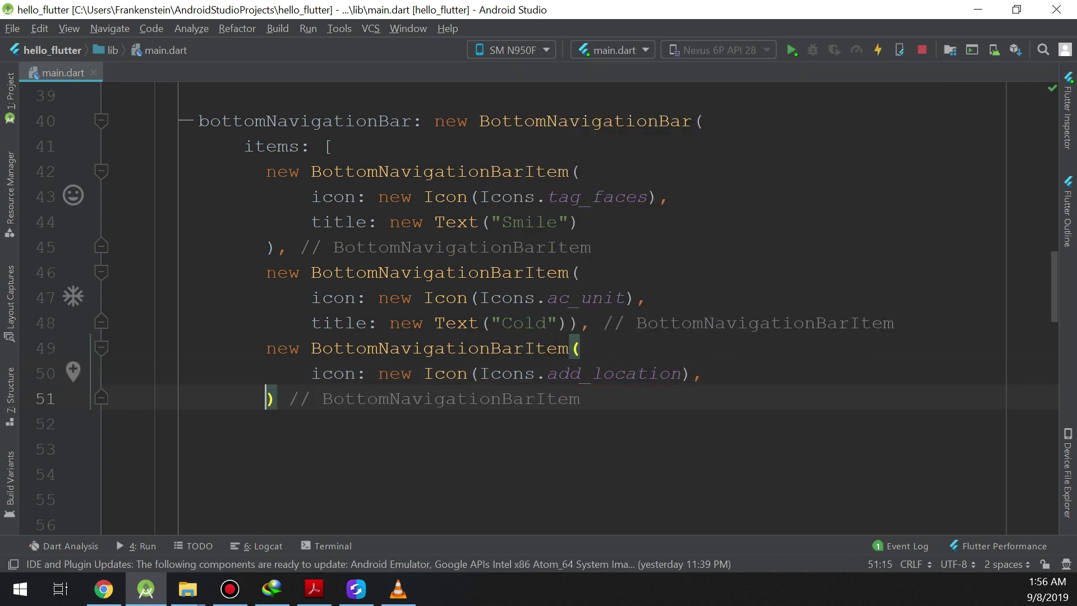
pyautogui.press('Tab')
pyautogui.press('Tab')
pyautogui.write('TITLE')
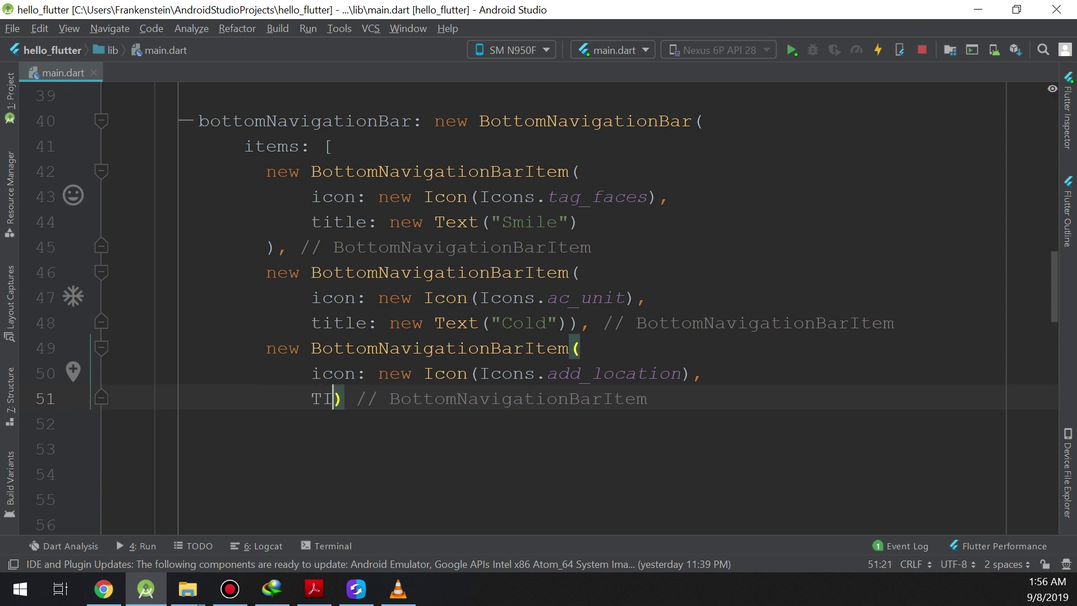
pyautogui.press('BackSpace')
pyautogui.press('BackSpace')
pyautogui.press('BackSpace')
pyautogui.press('BackSpace')
pyautogui.press('BackSpace')
pyautogui.write('r')
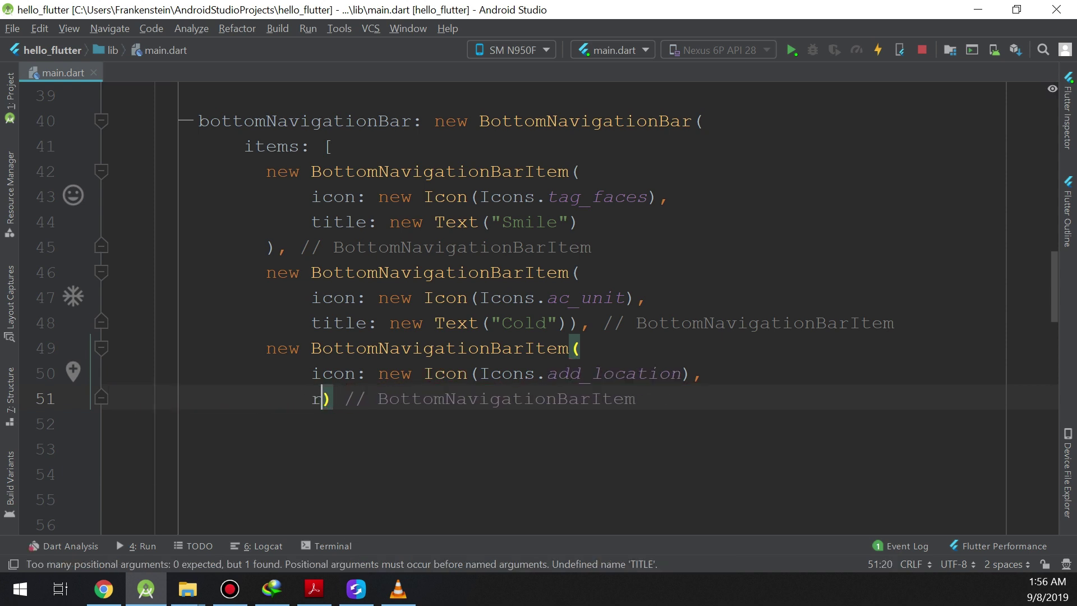
pyautogui.write('i')
pyautogui.press('BackSpace')
pyautogui.press('BackSpace')
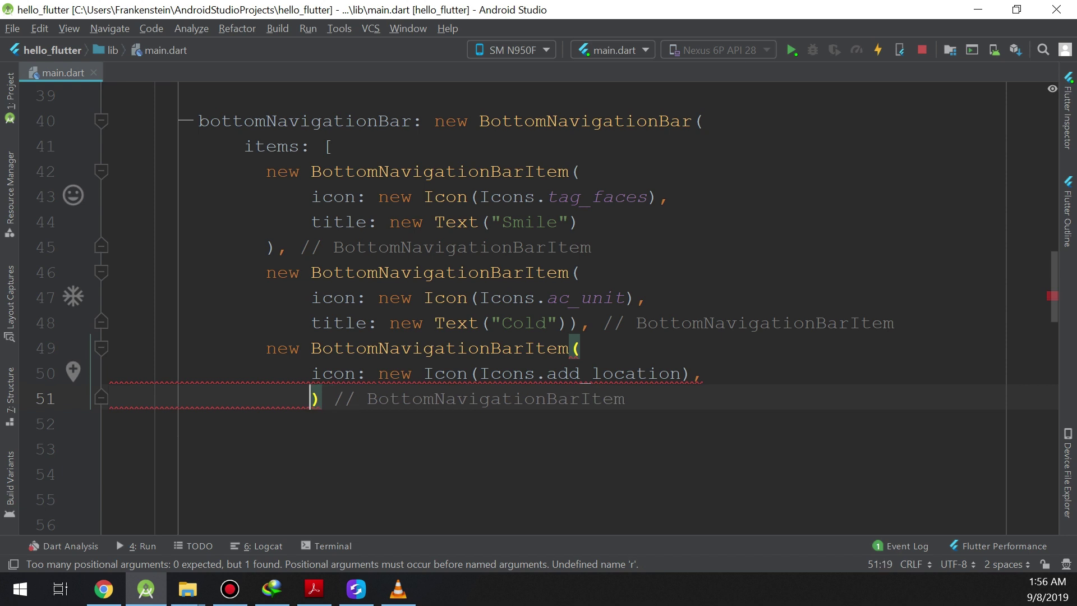
pyautogui.write('title: new')
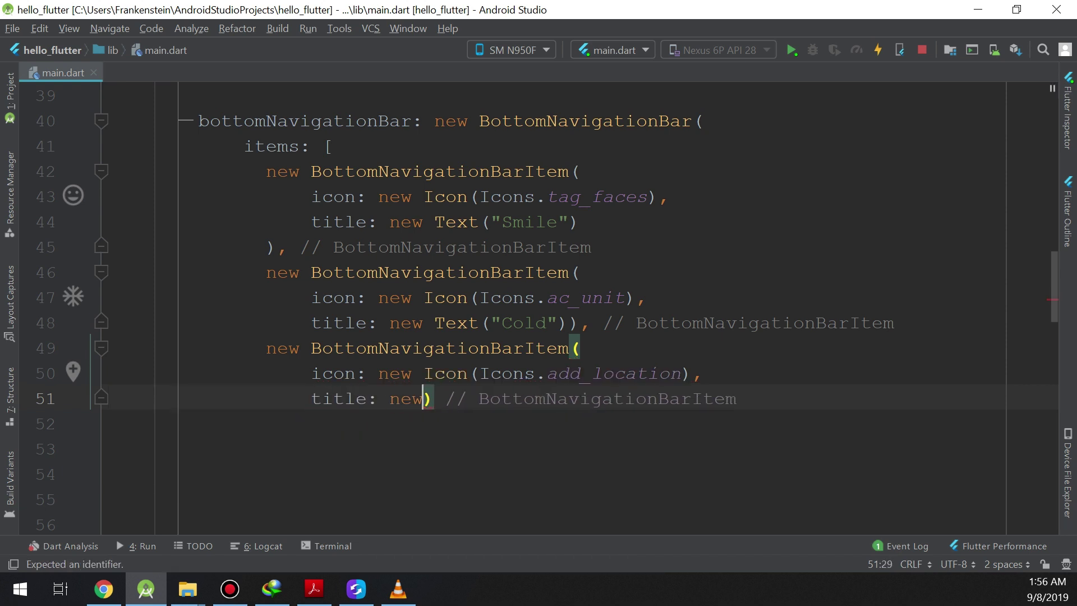
pyautogui.write(' te')
pyautogui.press('BackSpace')
pyautogui.press('BackSpace')
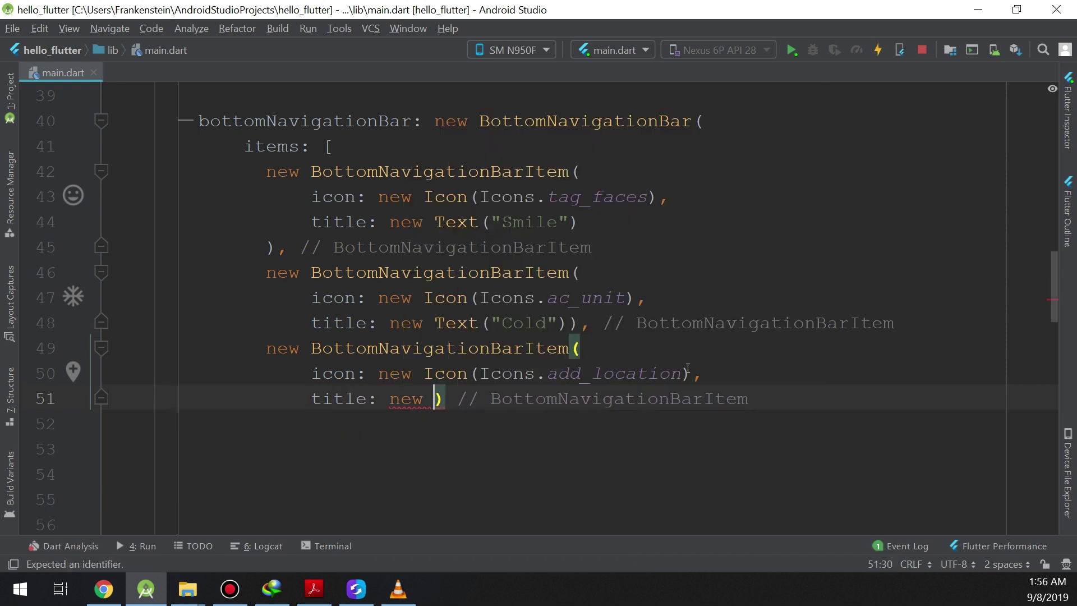
pyautogui.write('Text')
pyautogui.press('Return')
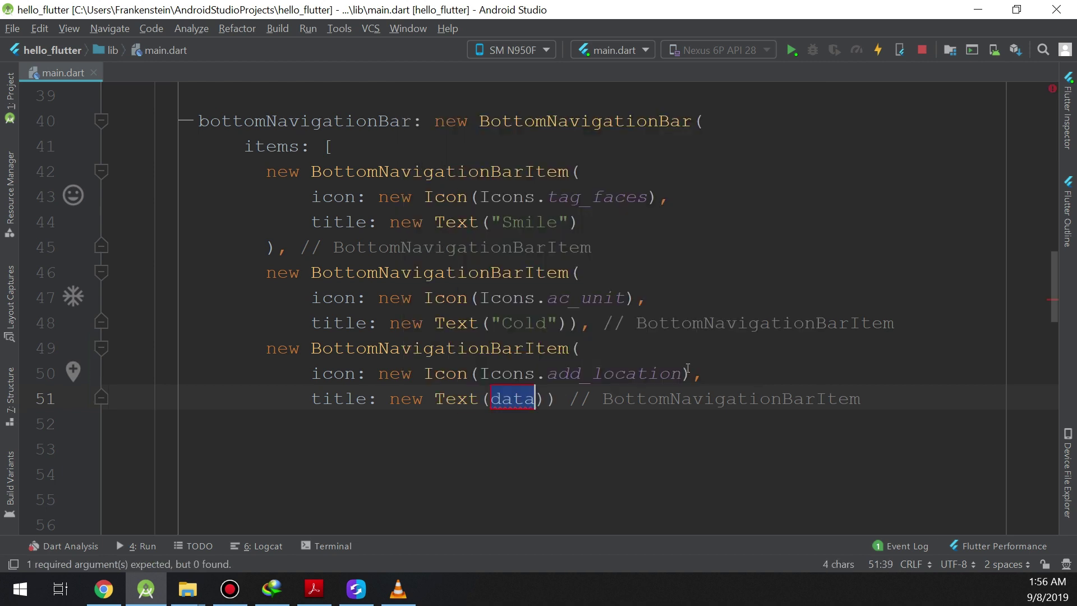
pyautogui.write('"')
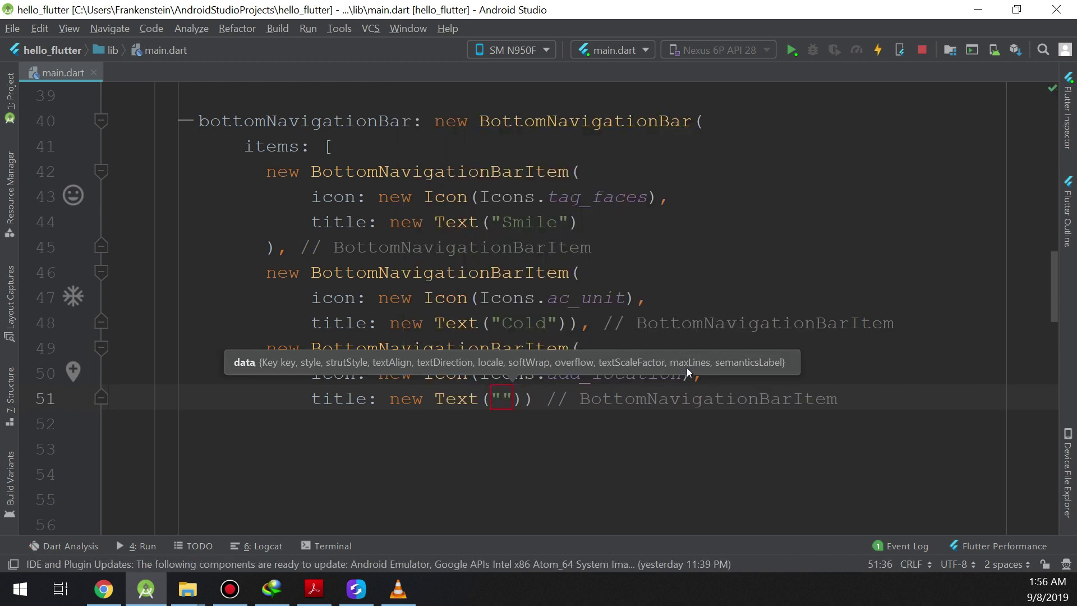
pyautogui.write('Lo')
pyautogui.press('BackSpace')
pyautogui.press('BackSpace')
pyautogui.write('Pos')
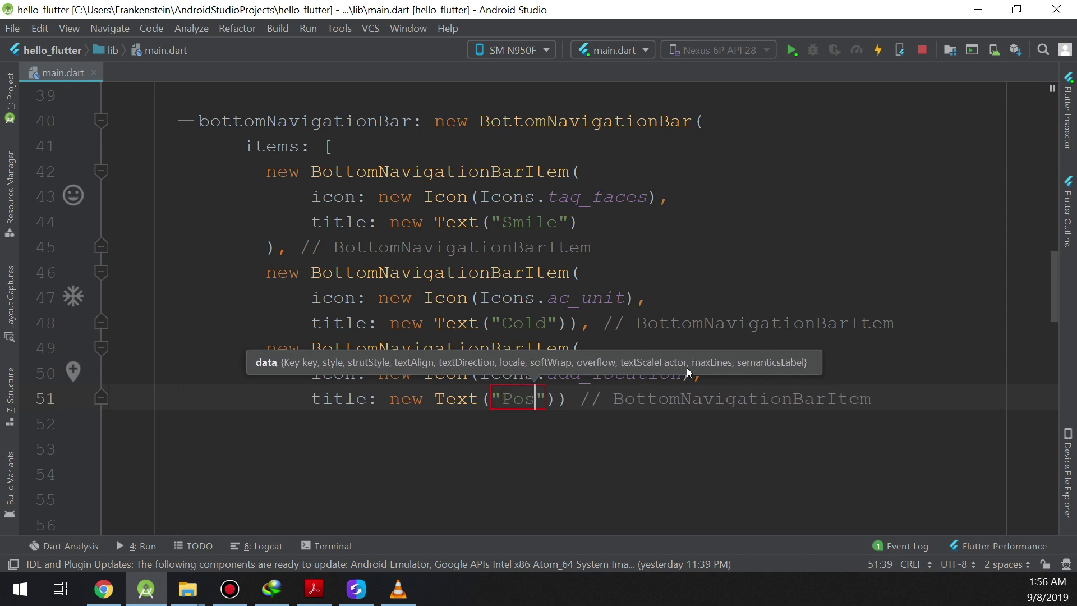
pyautogui.write('ition')
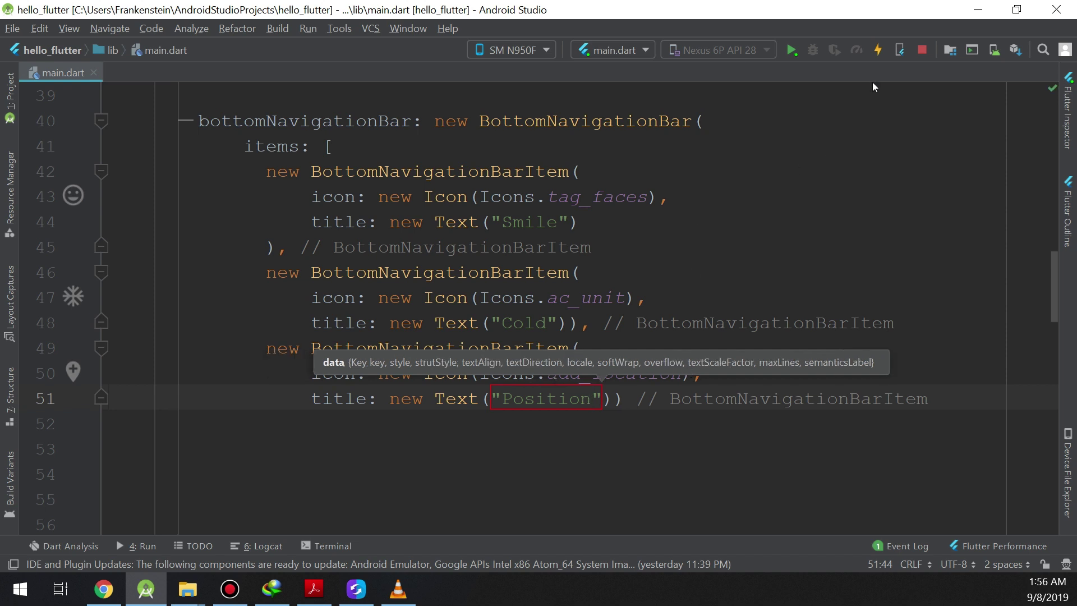
pyautogui.hotkey('ctrl', 's')
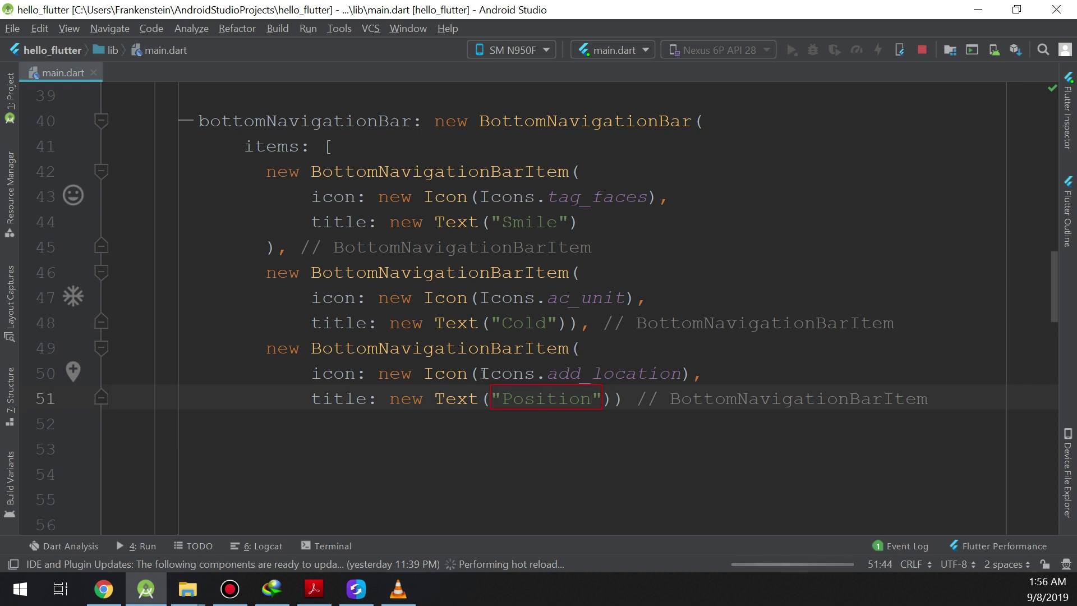
pyautogui.scroll(-3, 466, 458)
# Step: Delete the extra blank lines below the navigation bar items
pyautogui.click(424, 455)
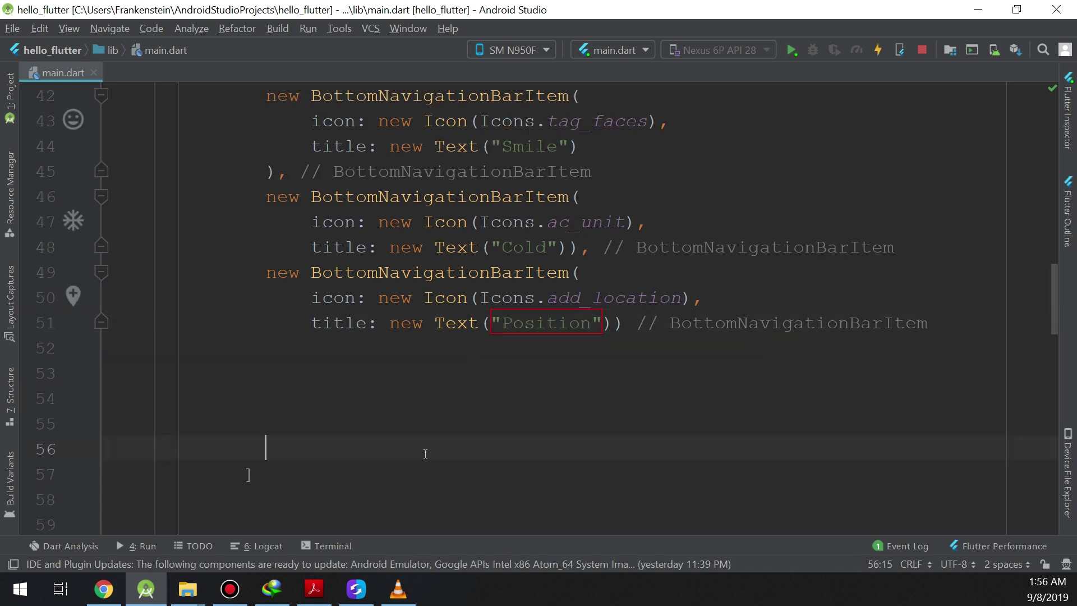
pyautogui.press('BackSpace')
pyautogui.press('BackSpace')
pyautogui.press('BackSpace')
pyautogui.press('BackSpace')
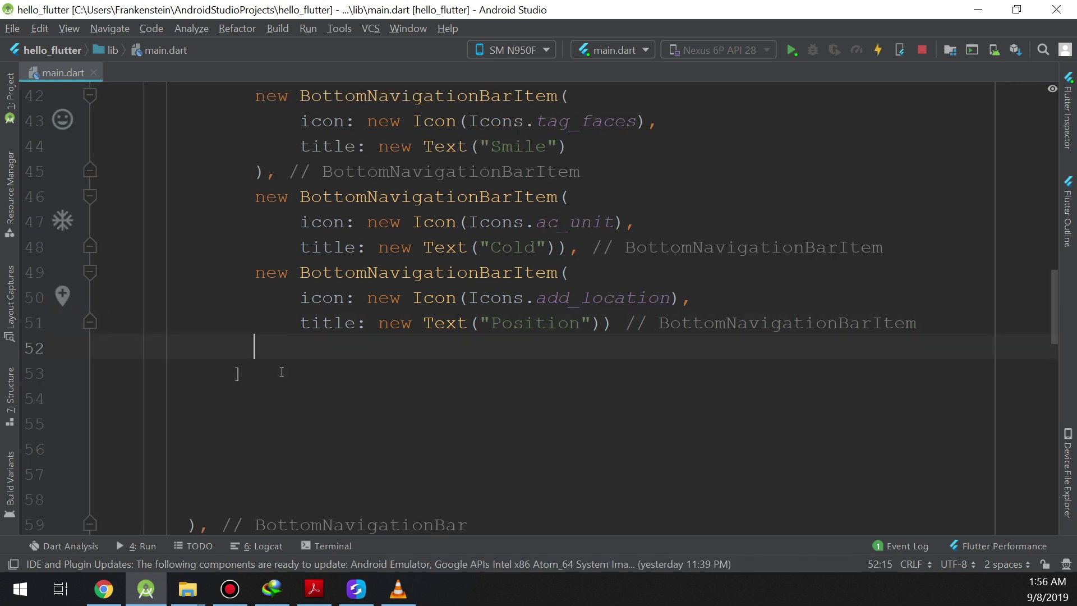
pyautogui.click(237, 438)
pyautogui.press('BackSpace')
pyautogui.press('BackSpace')
pyautogui.press('BackSpace')
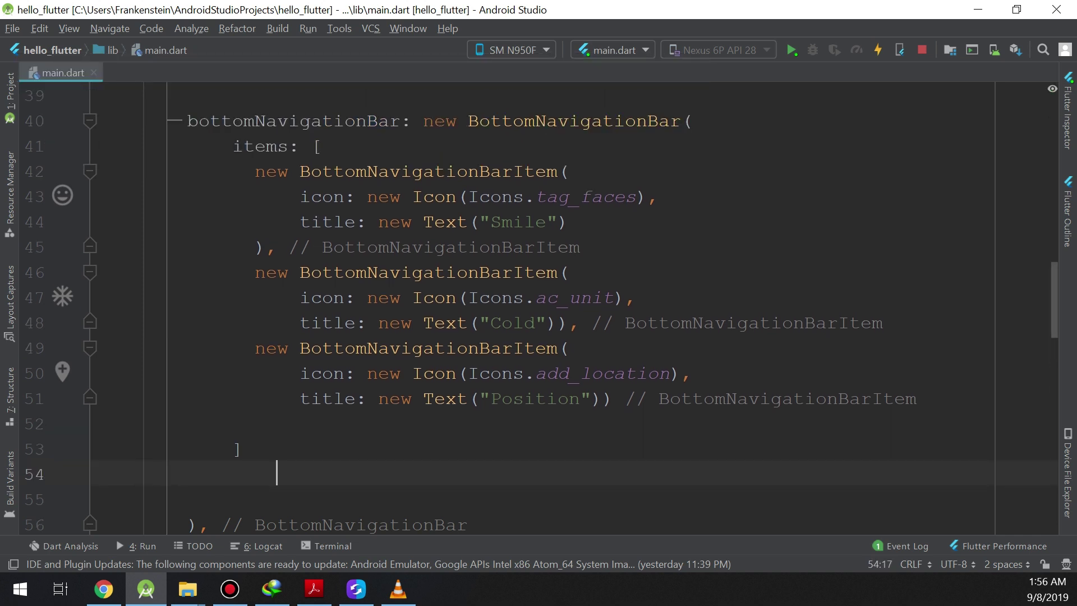
pyautogui.press('Delete')
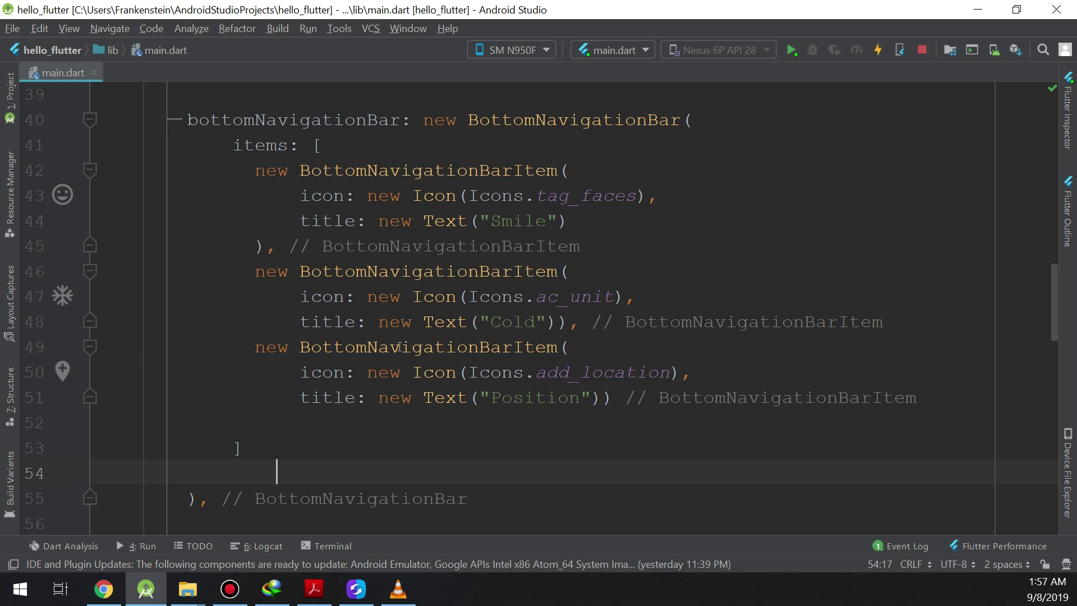
# Step: Add blank lines after the Smile and Cold items to separate all three
pyautogui.click(613, 251)
pyautogui.press('Return')
pyautogui.click(614, 347)
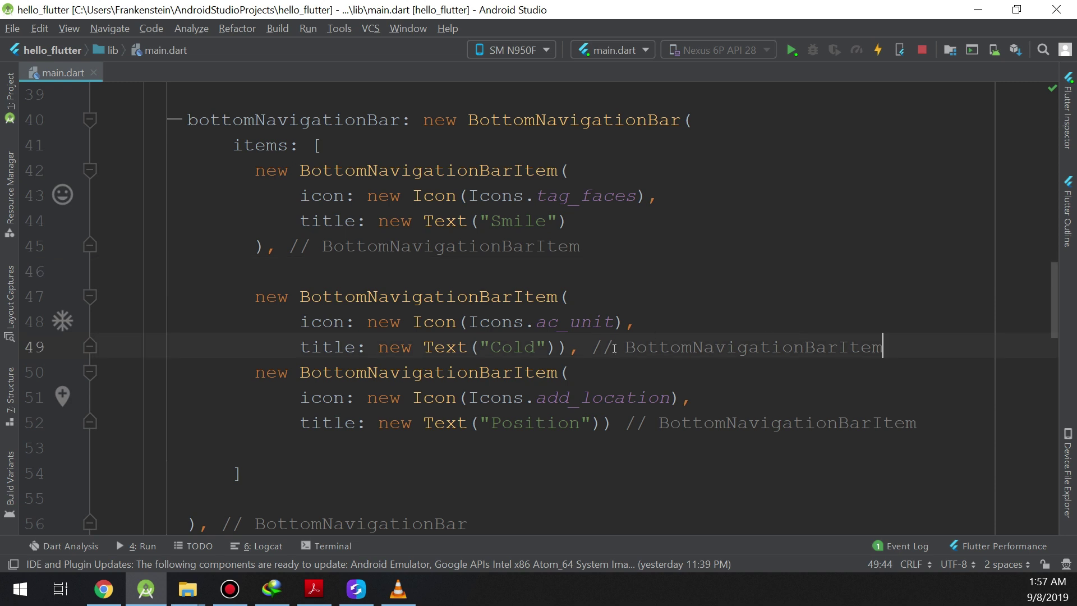
pyautogui.press('Return')
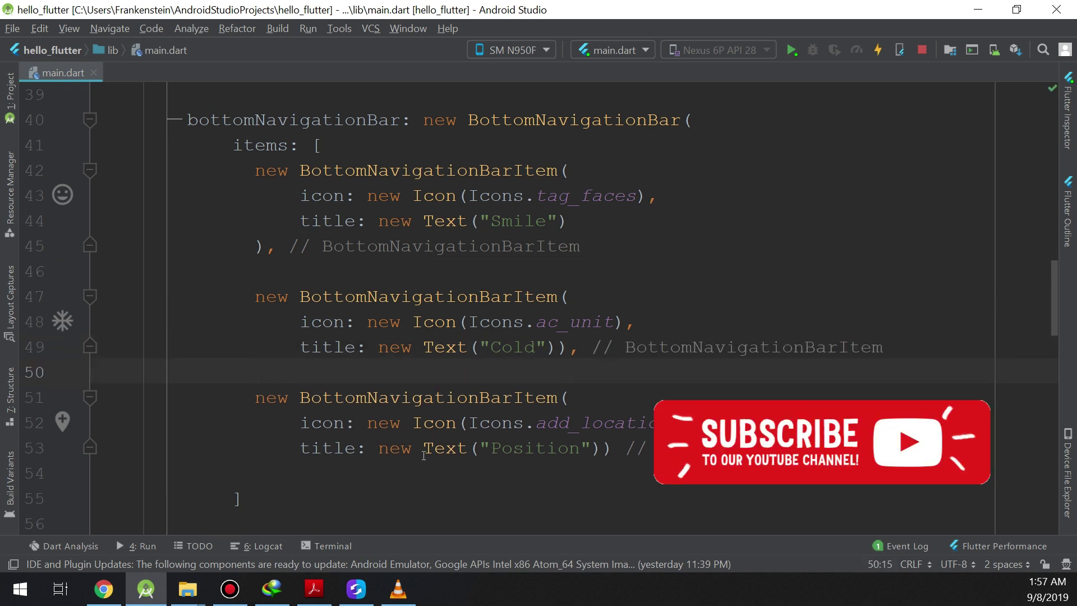
# Step: Bring up the SideSync window and wake the mirrored phone screen to reconnect
pyautogui.click(358, 589)
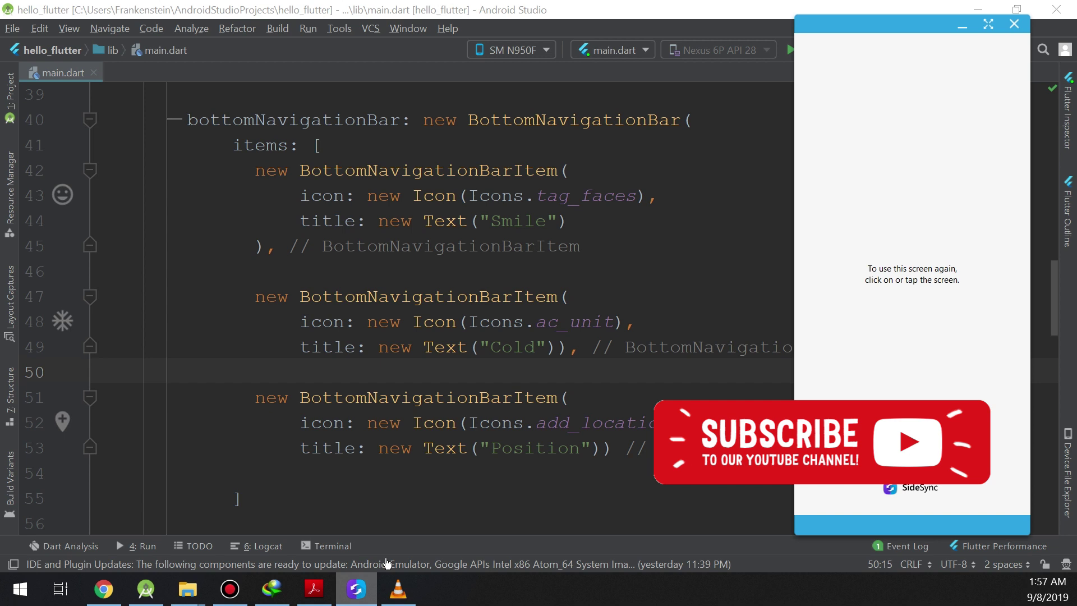
pyautogui.click(845, 291)
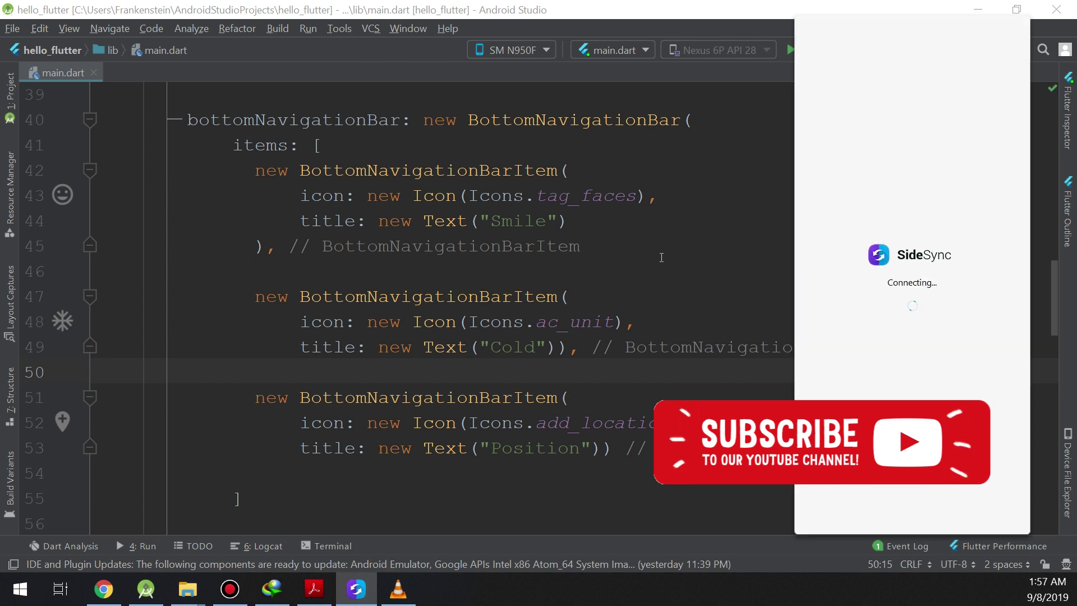